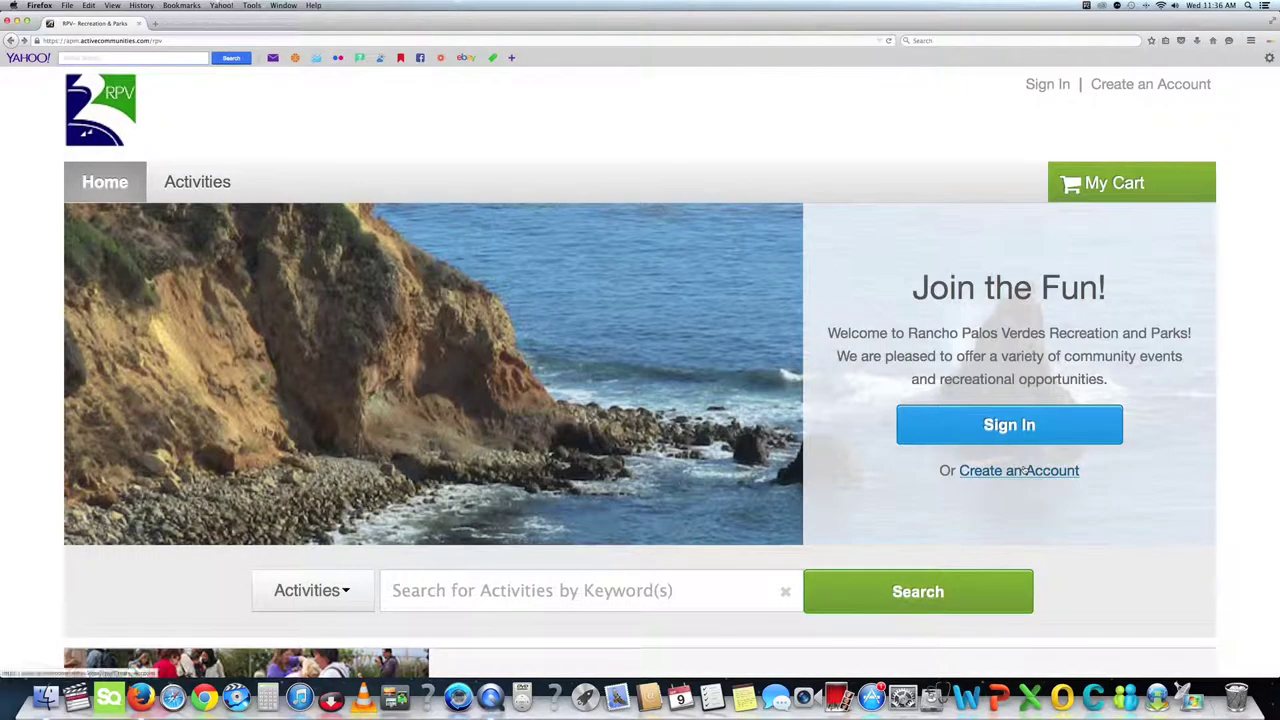
# Adjust the page zoom and search activities for 'Volunteer Day'.
pyautogui.press('super+minus')
pyautogui.press('super+minus')
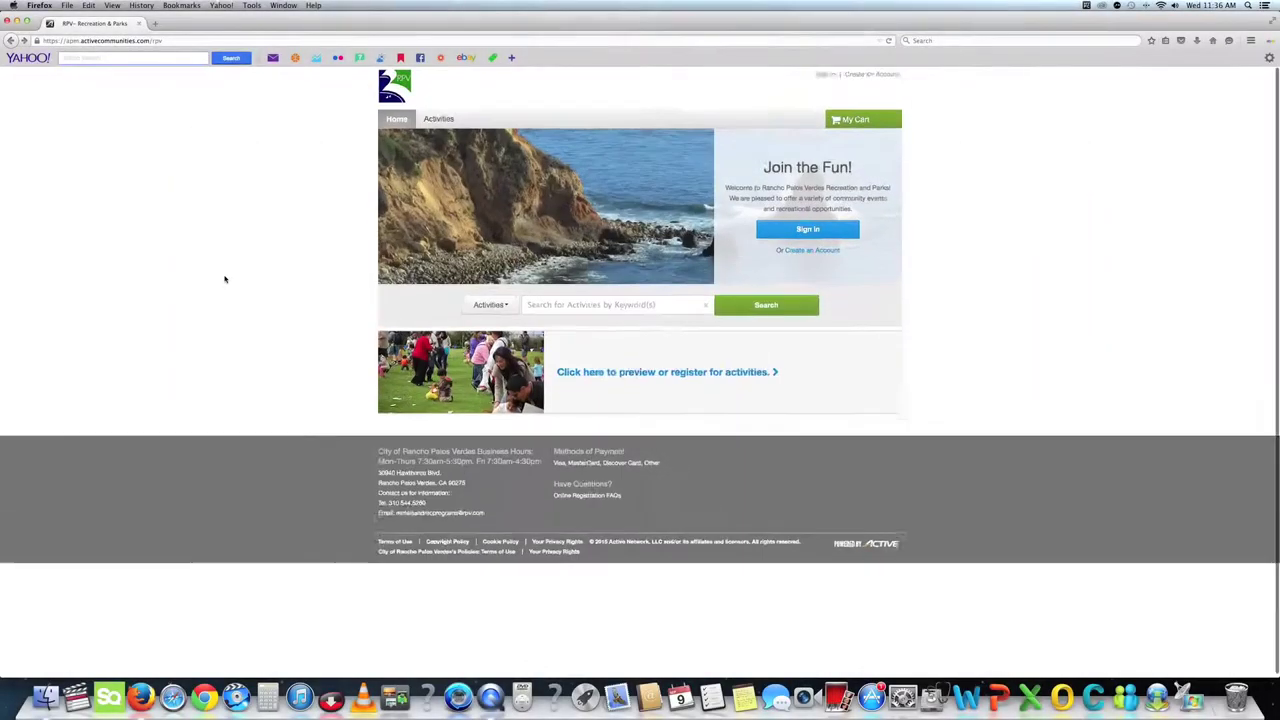
pyautogui.press('super+equal')
pyautogui.press('super+equal')
pyautogui.press('super+equal')
pyautogui.press('super+equal')
pyautogui.press('super+equal')
pyautogui.press('super+equal')
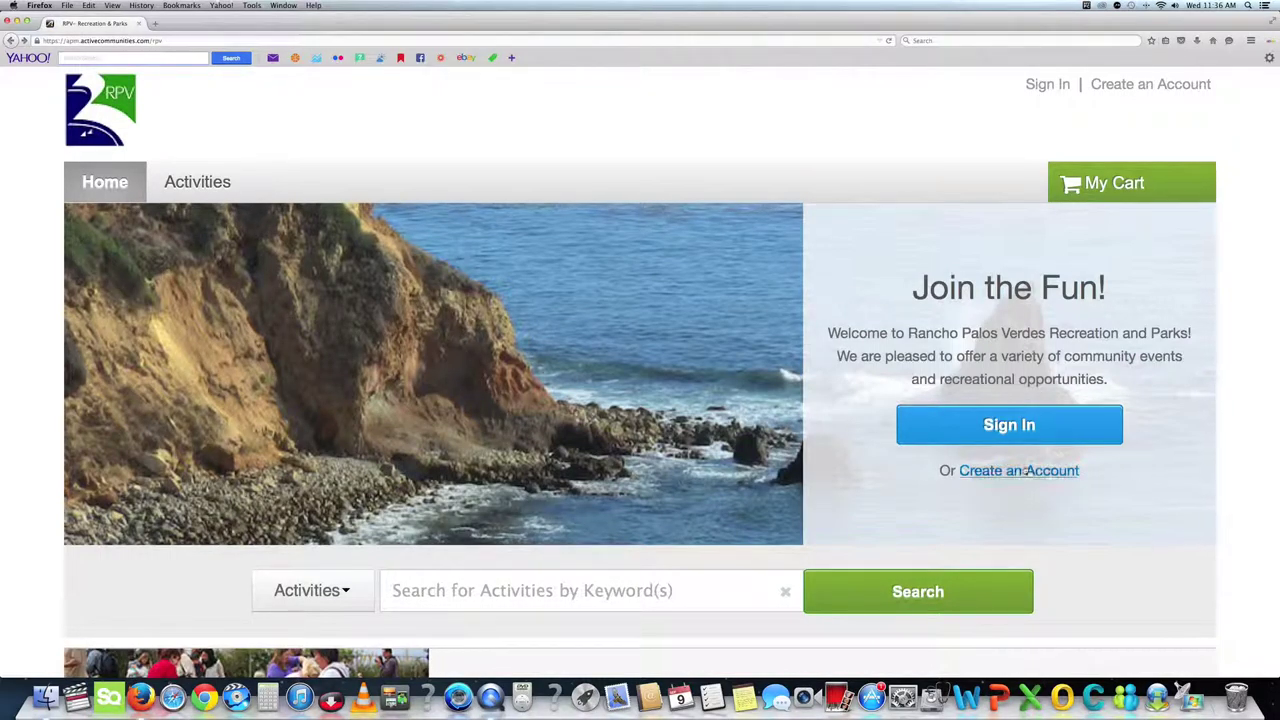
pyautogui.press('super+minus')
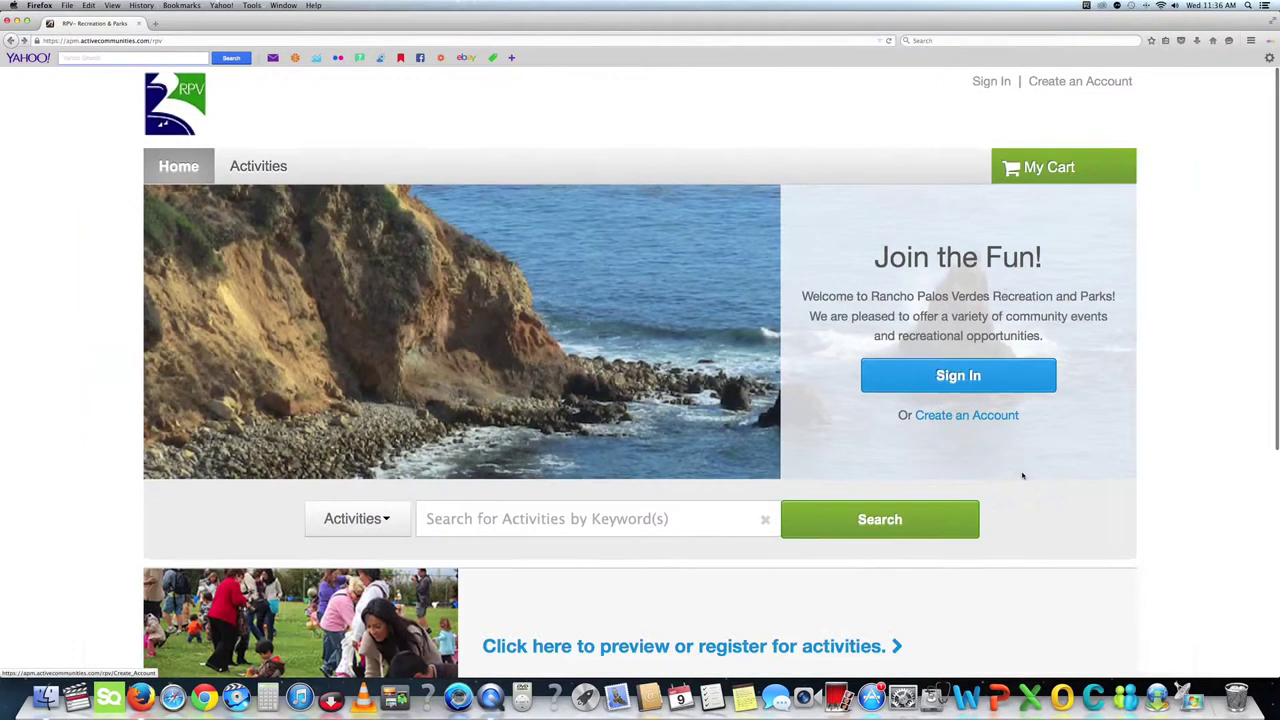
pyautogui.press('super+minus')
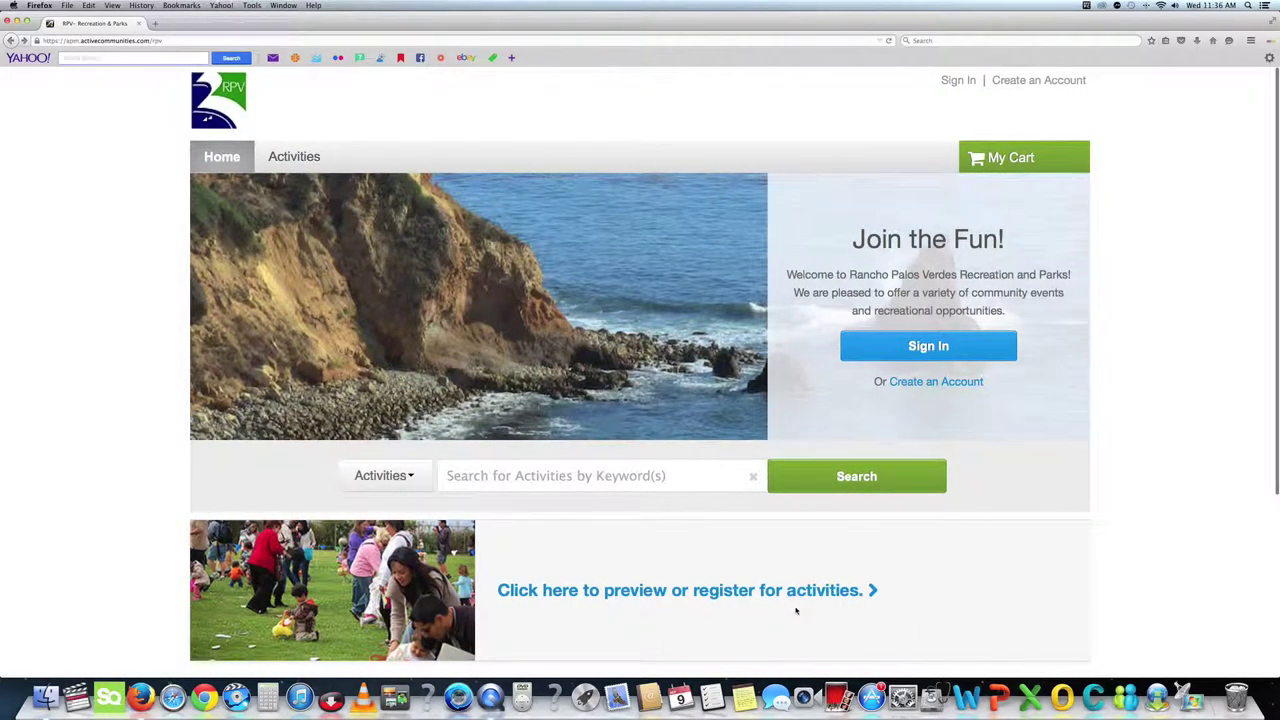
pyautogui.click(736, 590)
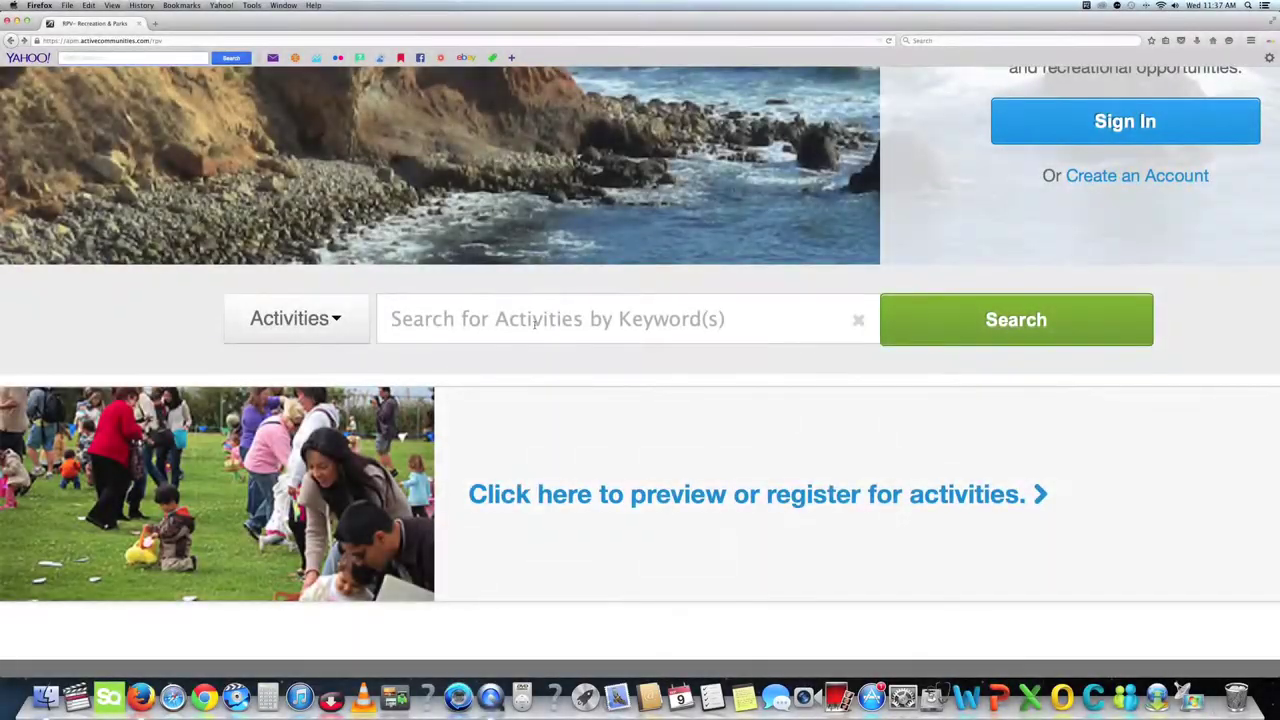
pyautogui.write('Volunteer ')
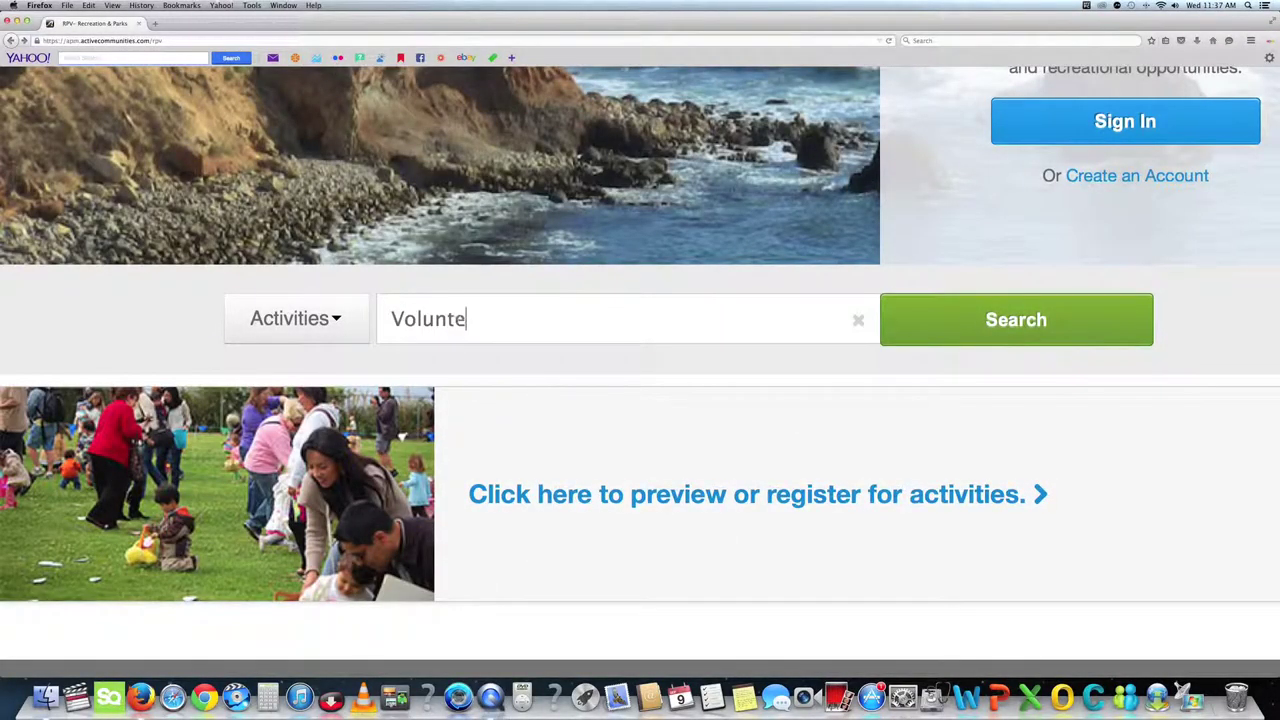
pyautogui.write('Day')
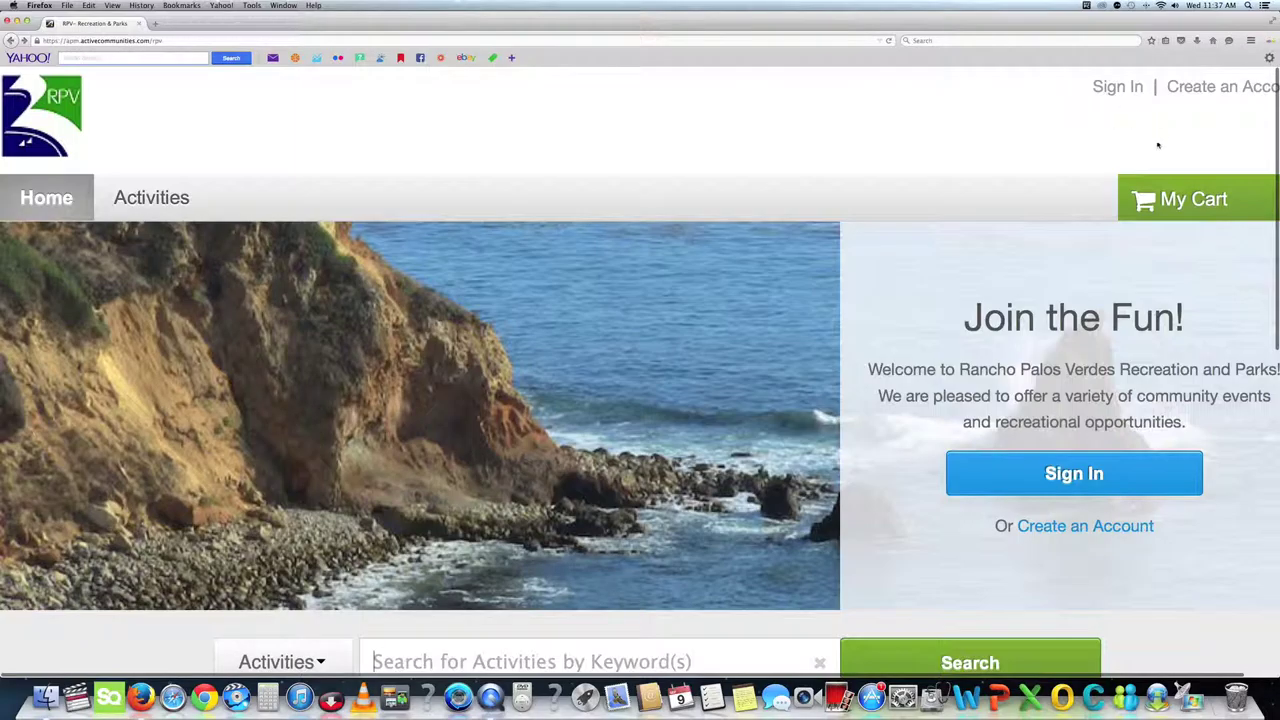
# Start a new account and enter the holder's first name, last name and street address.
pyautogui.click(1085, 526)
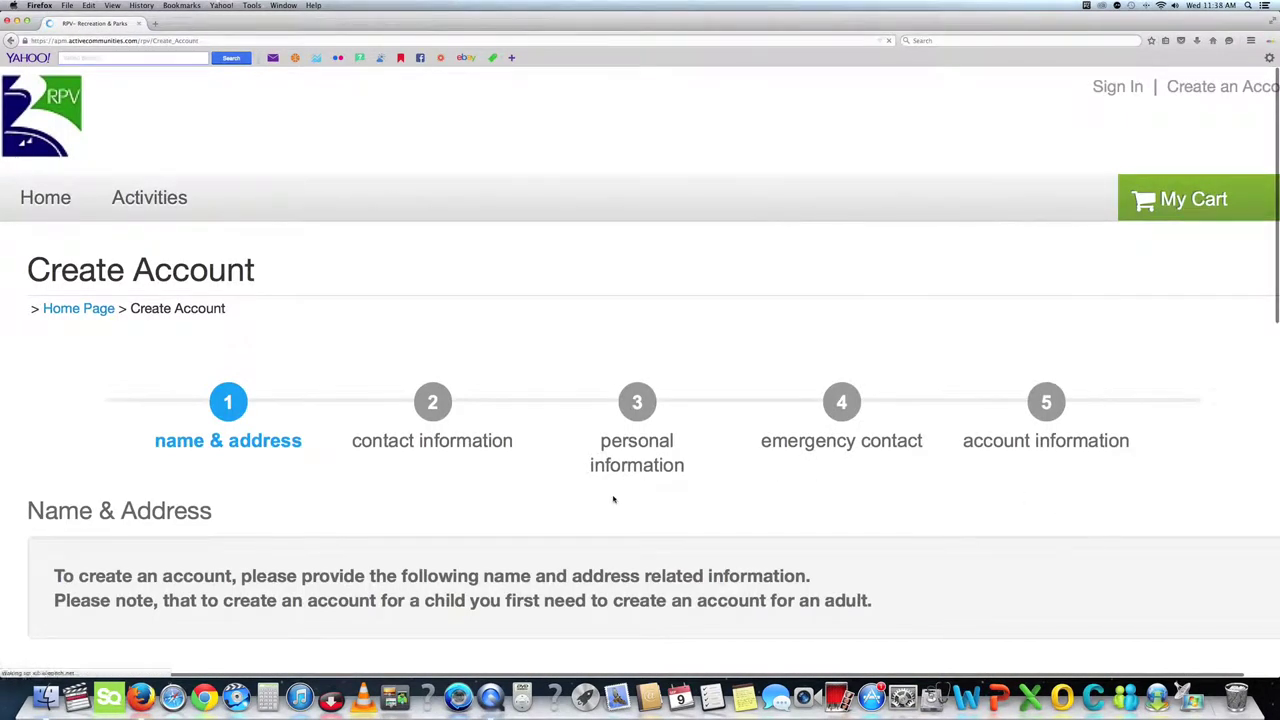
pyautogui.scroll(-3, 611, 499)
pyautogui.scroll(-5, 611, 499)
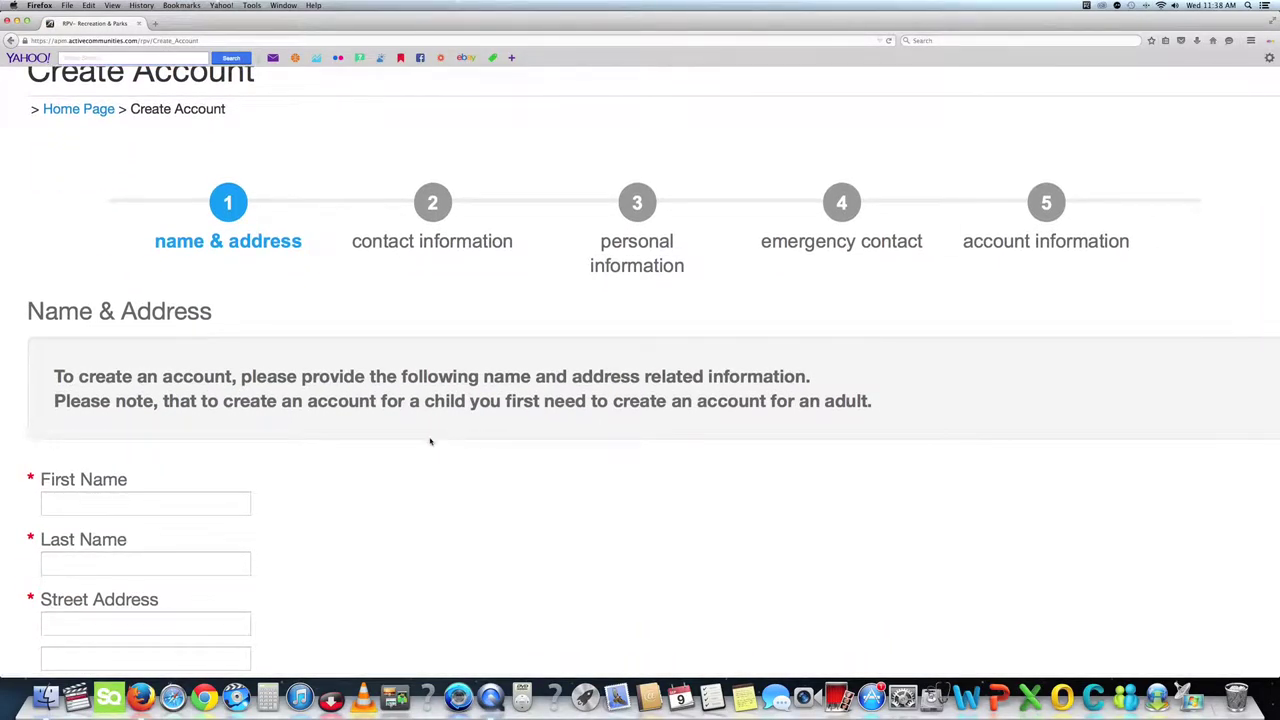
pyautogui.scroll(-2, 233, 472)
pyautogui.click(131, 397)
pyautogui.write('RPVtv')
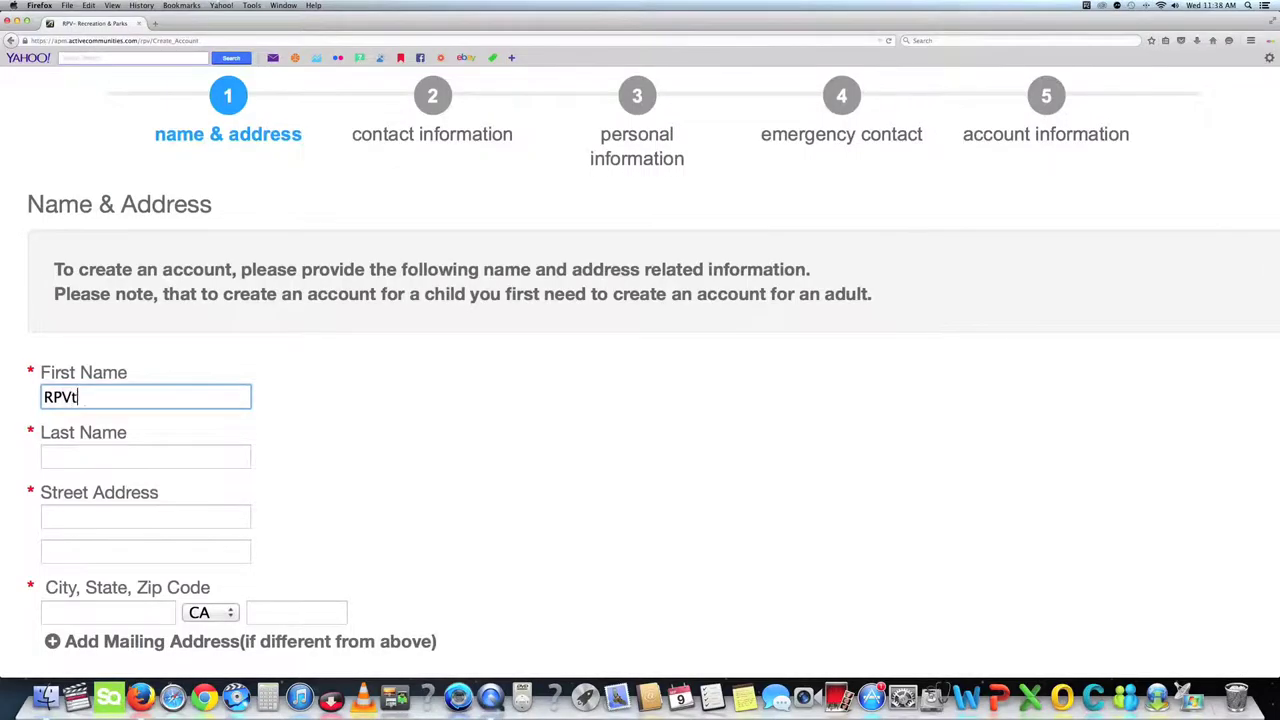
pyautogui.press('Tab')
pyautogui.write('Rancho Palos Verdes')
pyautogui.press('Tab')
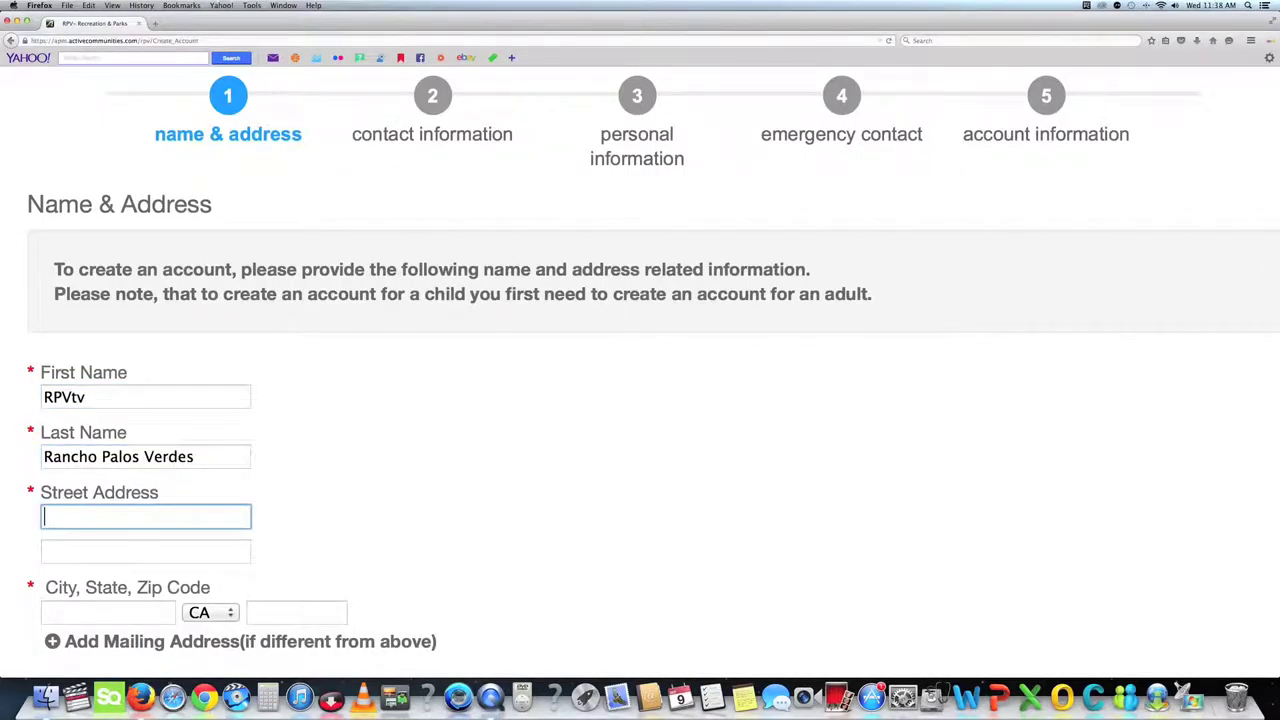
pyautogui.write('30940 Hawthor')
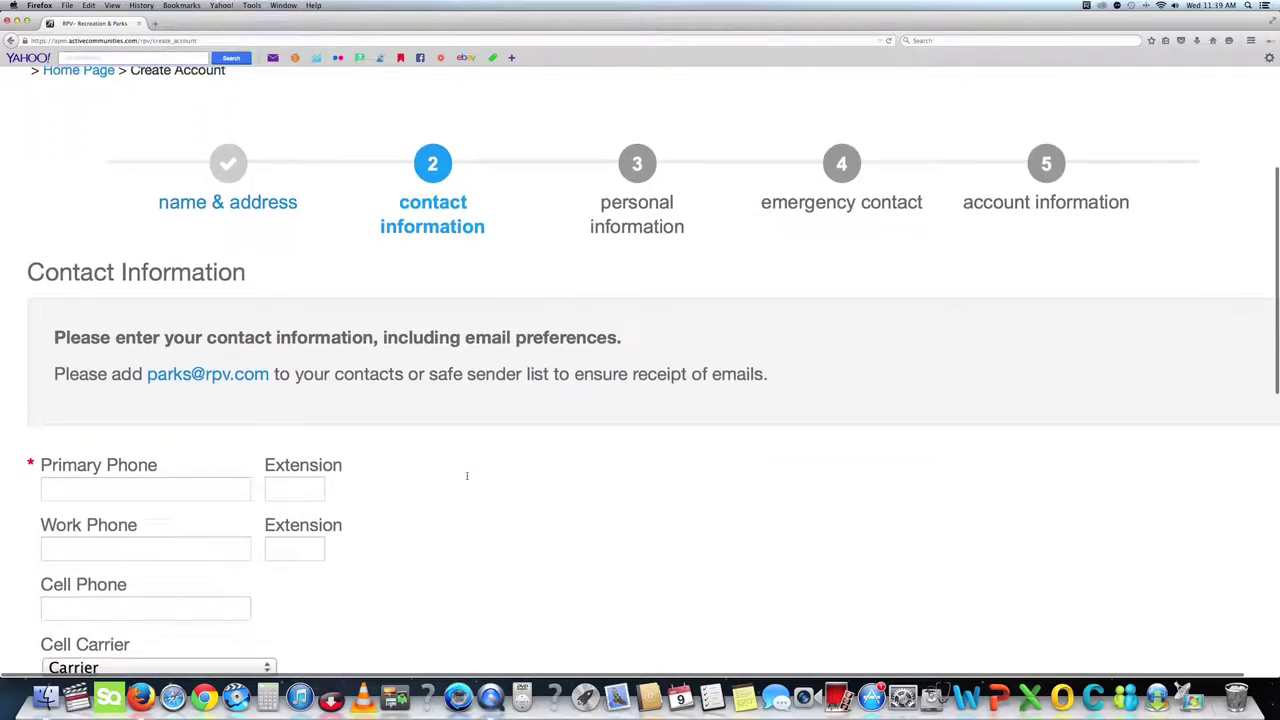
# Enter the primary phone number on the contact step.
pyautogui.scroll(-3, 466, 479)
pyautogui.click(102, 369)
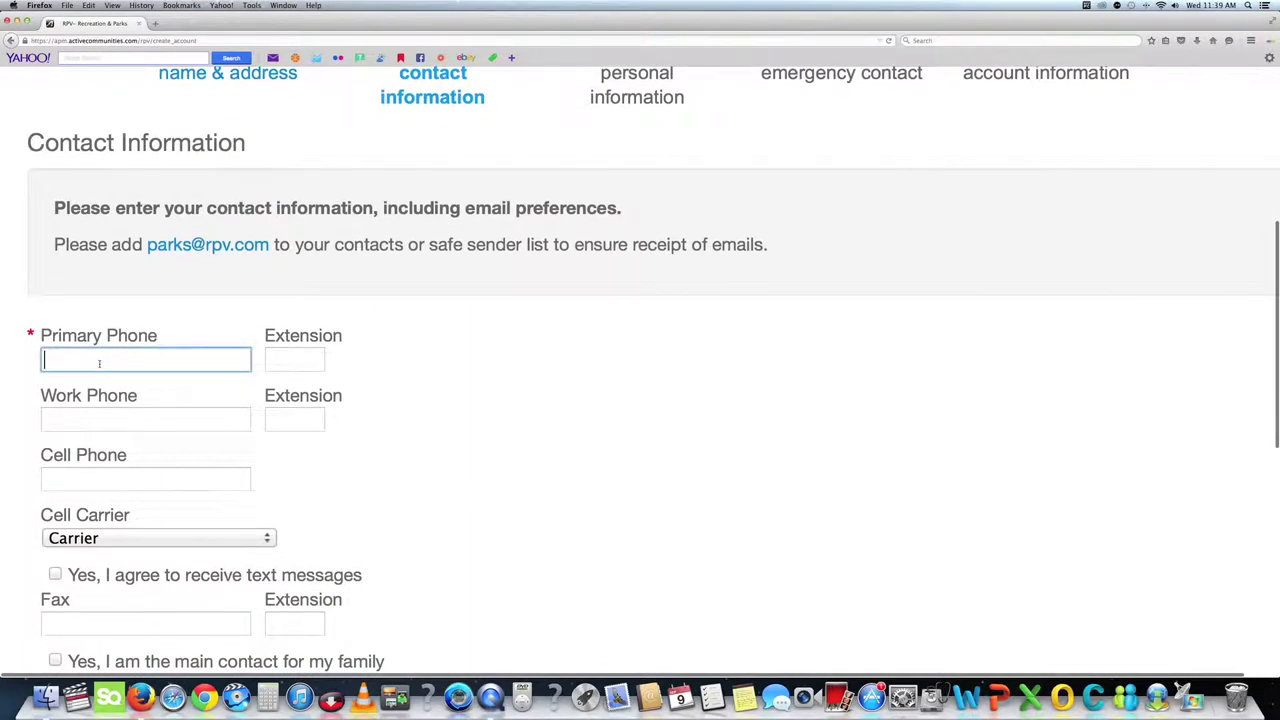
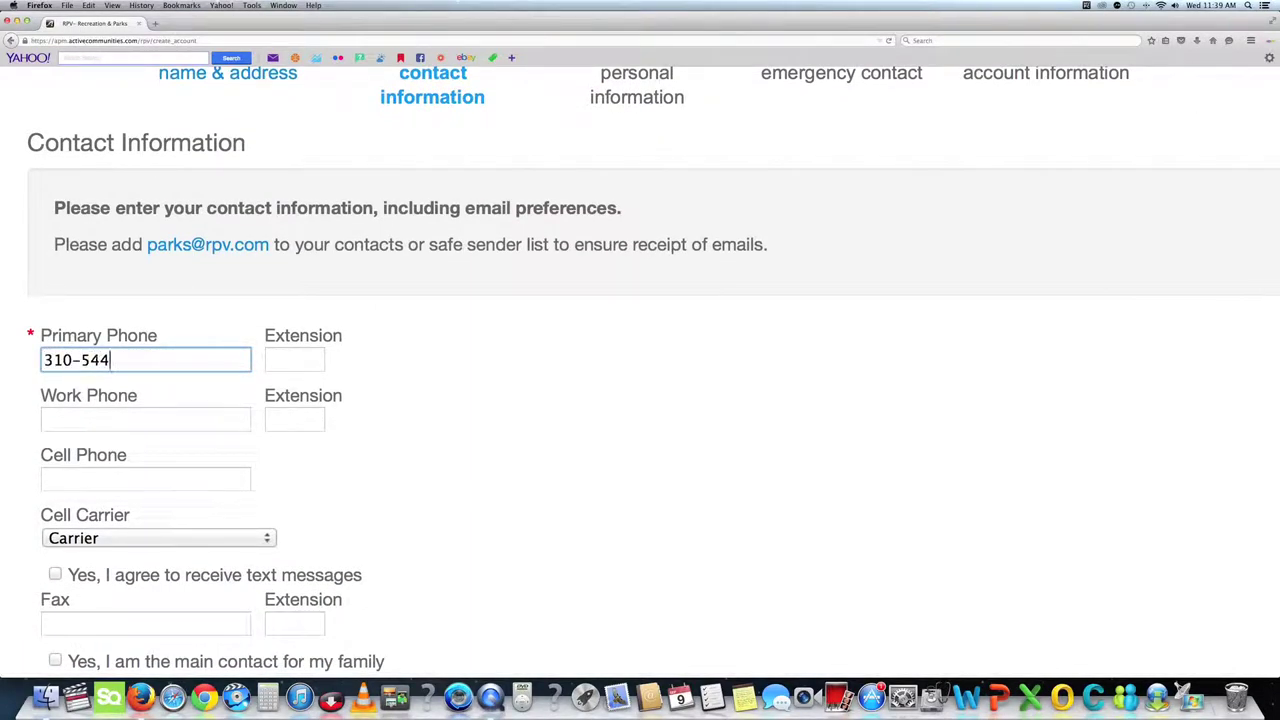
pyautogui.press('Tab')
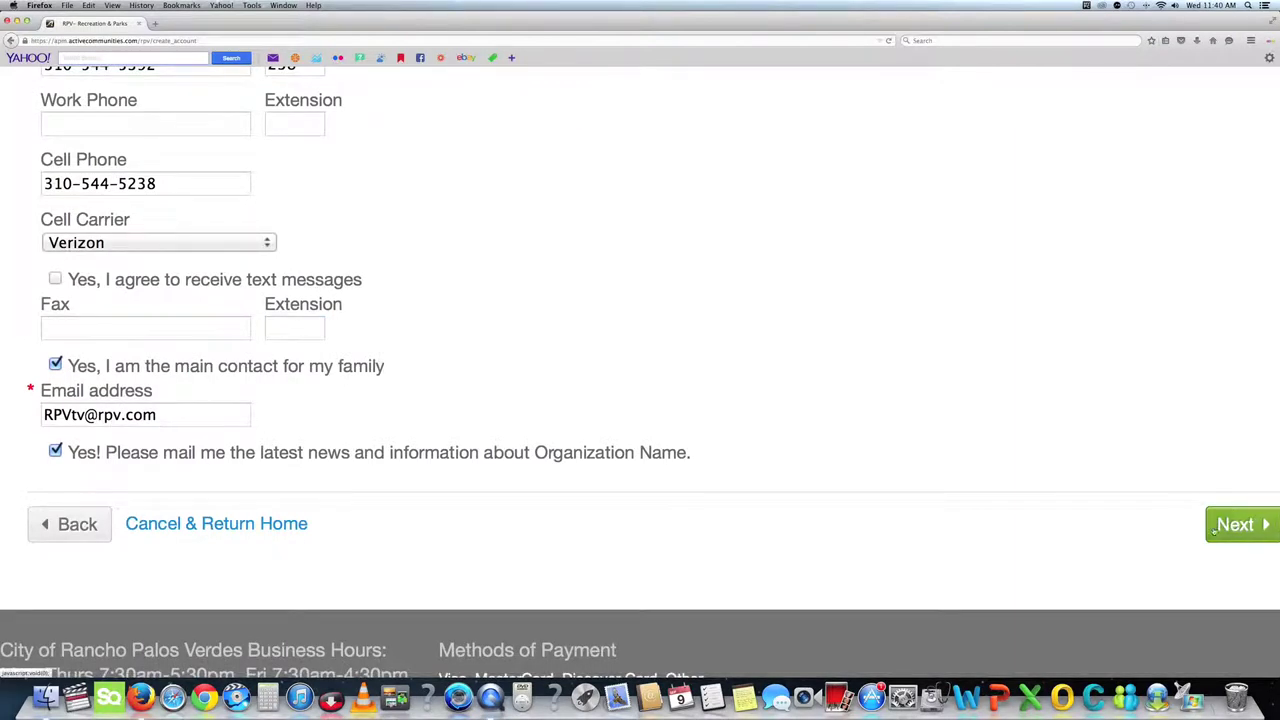
# On the personal information step, set gender Male, the date of birth, and age category Teen (13-17).
pyautogui.click(1236, 524)
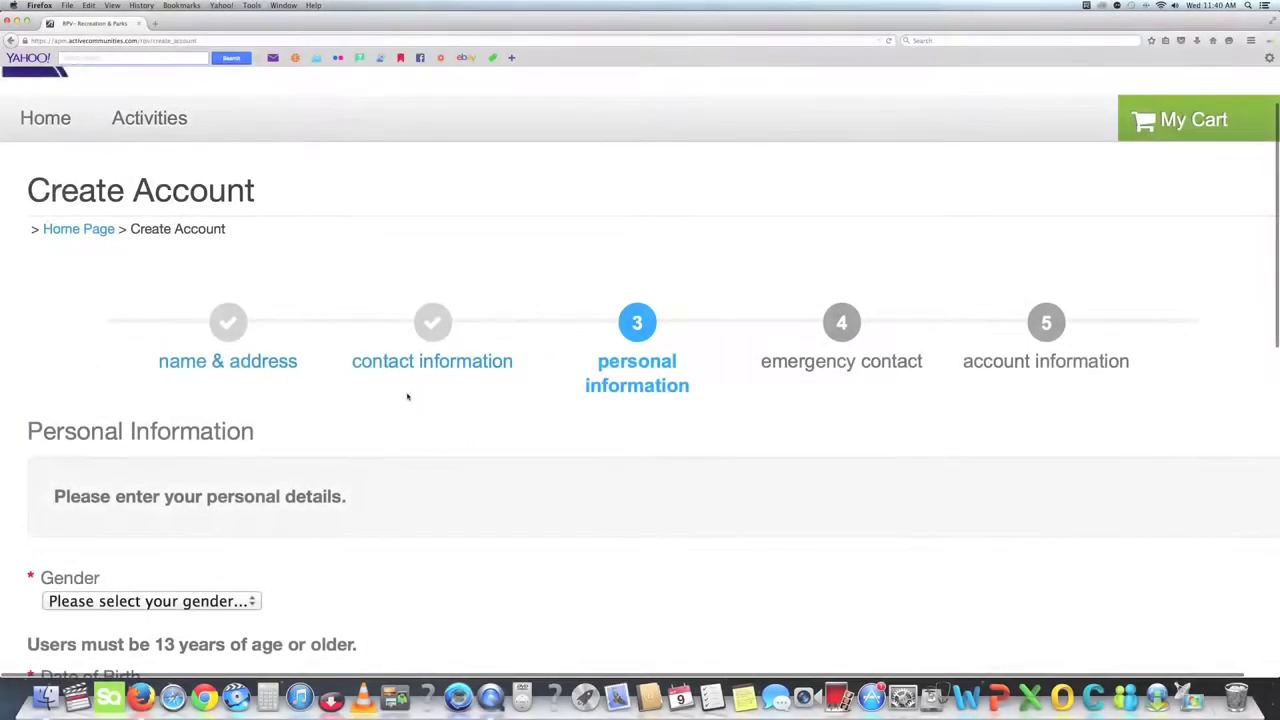
pyautogui.scroll(-1, 407, 397)
pyautogui.scroll(-5, 407, 397)
pyautogui.click(151, 332)
pyautogui.click(71, 371)
pyautogui.click(105, 433)
pyautogui.write('06/13/1979')
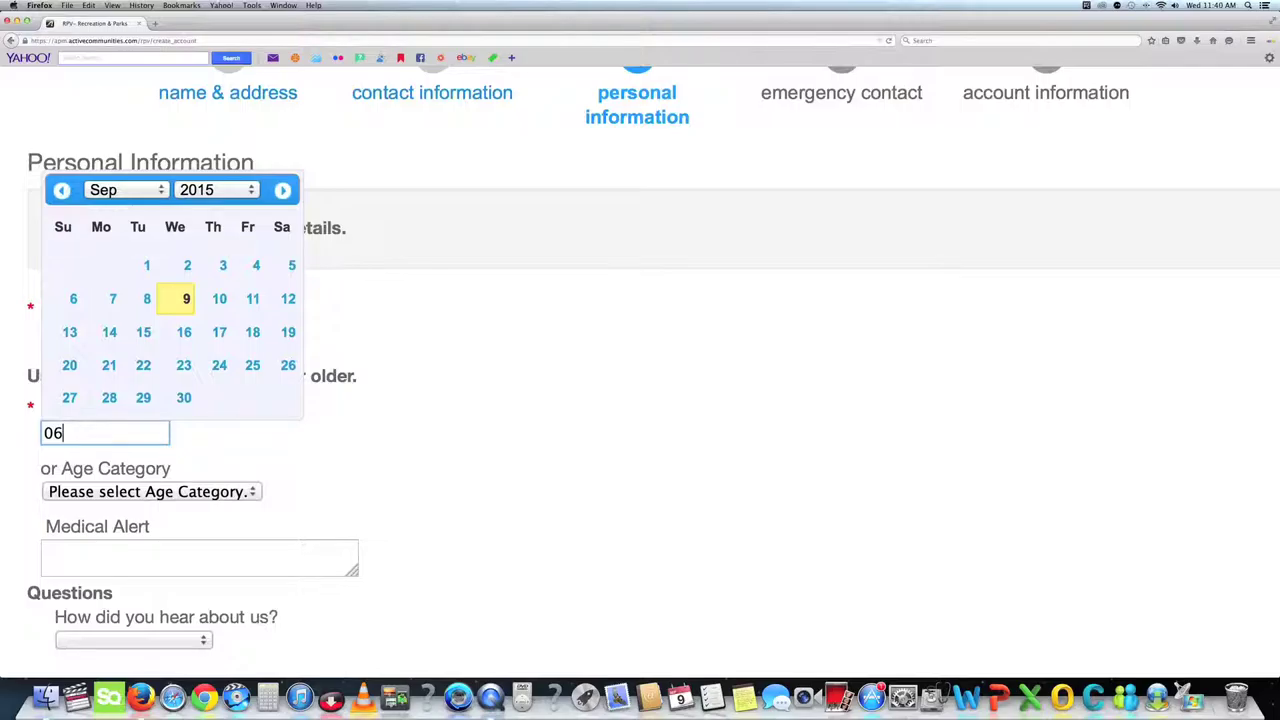
pyautogui.press('Tab')
pyautogui.press('Down')
pyautogui.press('Down')
pyautogui.press('Up')
pyautogui.press('Tab')
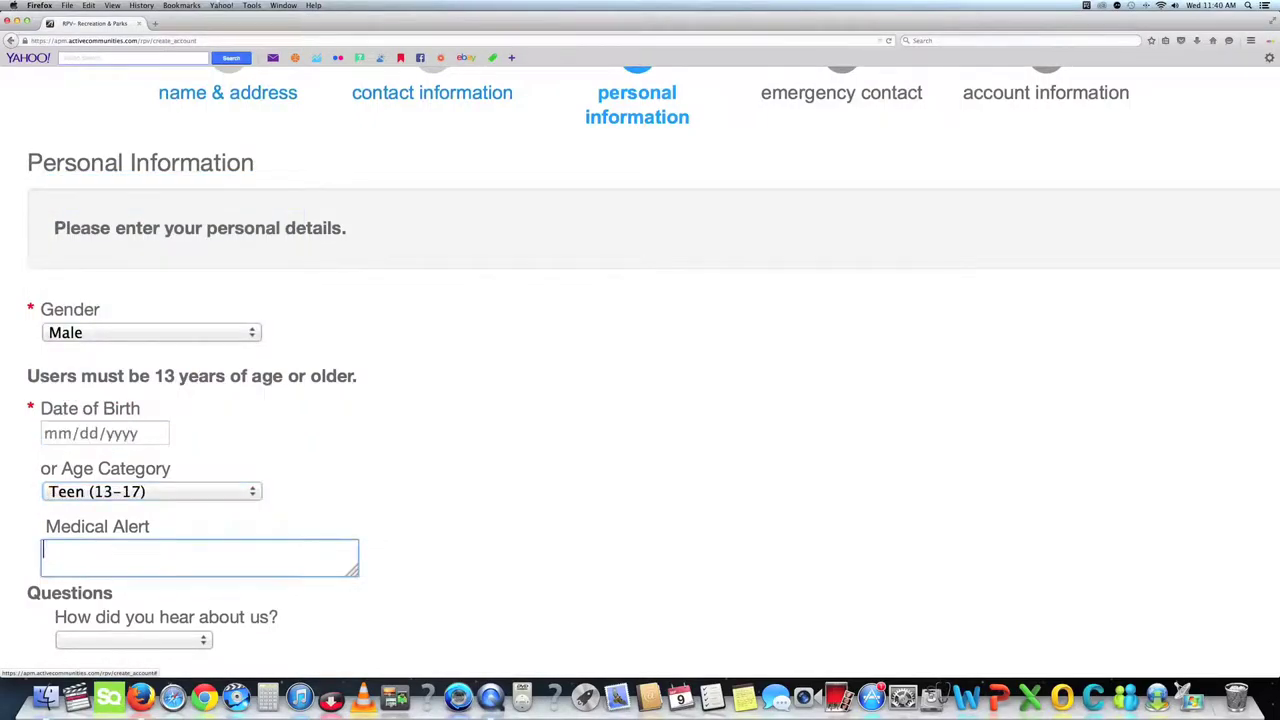
# Set the medical alert to 'Allergies' and the referral source to Internet.
pyautogui.write('Allergies to Bee Polle')
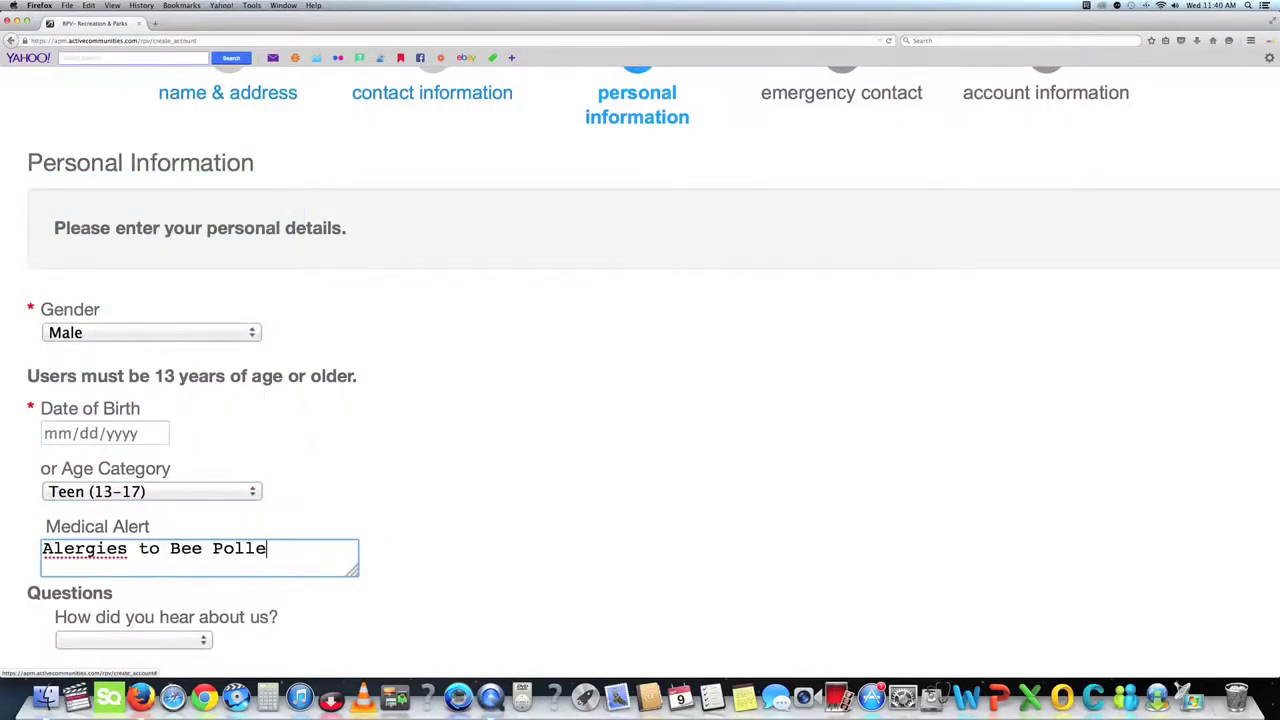
pyautogui.press('BackSpace')
pyautogui.press('BackSpace')
pyautogui.press('BackSpace')
pyautogui.press('BackSpace')
pyautogui.press('BackSpace')
pyautogui.press('BackSpace')
pyautogui.press('BackSpace')
pyautogui.press('BackSpace')
pyautogui.press('BackSpace')
pyautogui.press('BackSpace')
pyautogui.press('BackSpace')
pyautogui.press('BackSpace')
pyautogui.press('BackSpace')
pyautogui.press('BackSpace')
pyautogui.press('BackSpace')
pyautogui.press('BackSpace')
pyautogui.press('BackSpace')
pyautogui.press('BackSpace')
pyautogui.press('BackSpace')
pyautogui.press('BackSpace')
pyautogui.write('Allergies')
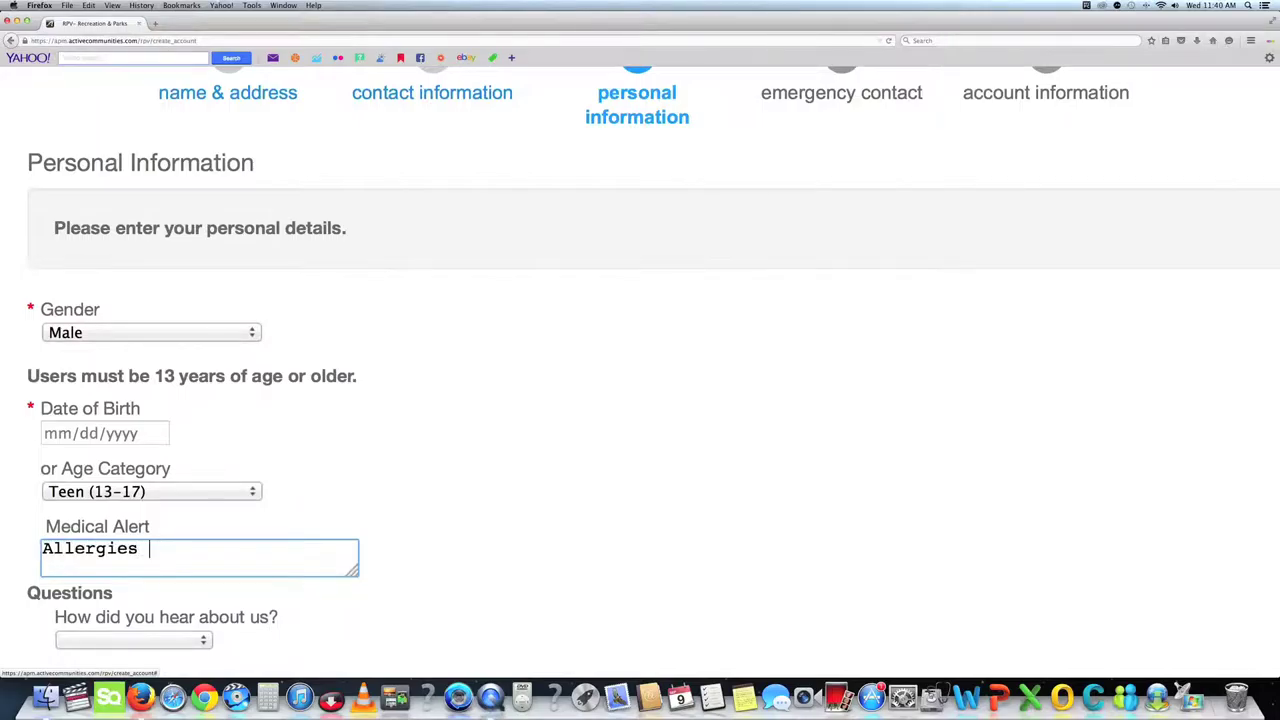
pyautogui.press('Tab')
pyautogui.click(133, 309)
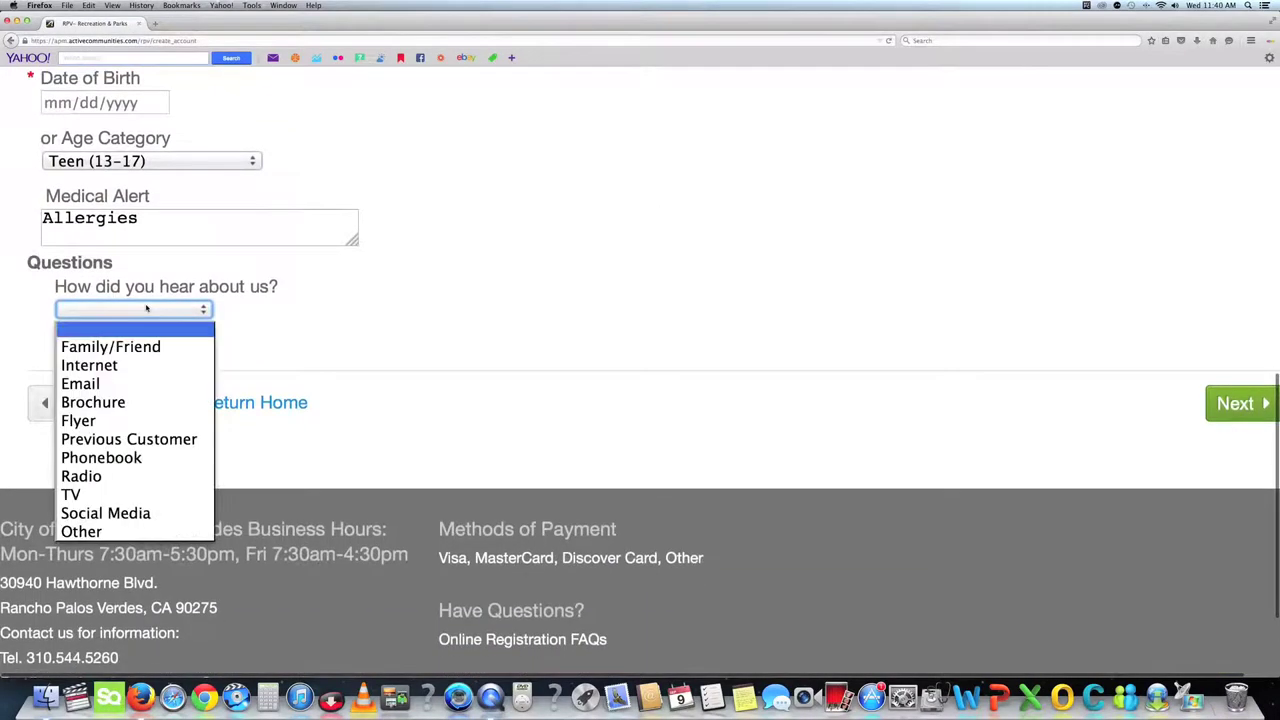
pyautogui.click(120, 365)
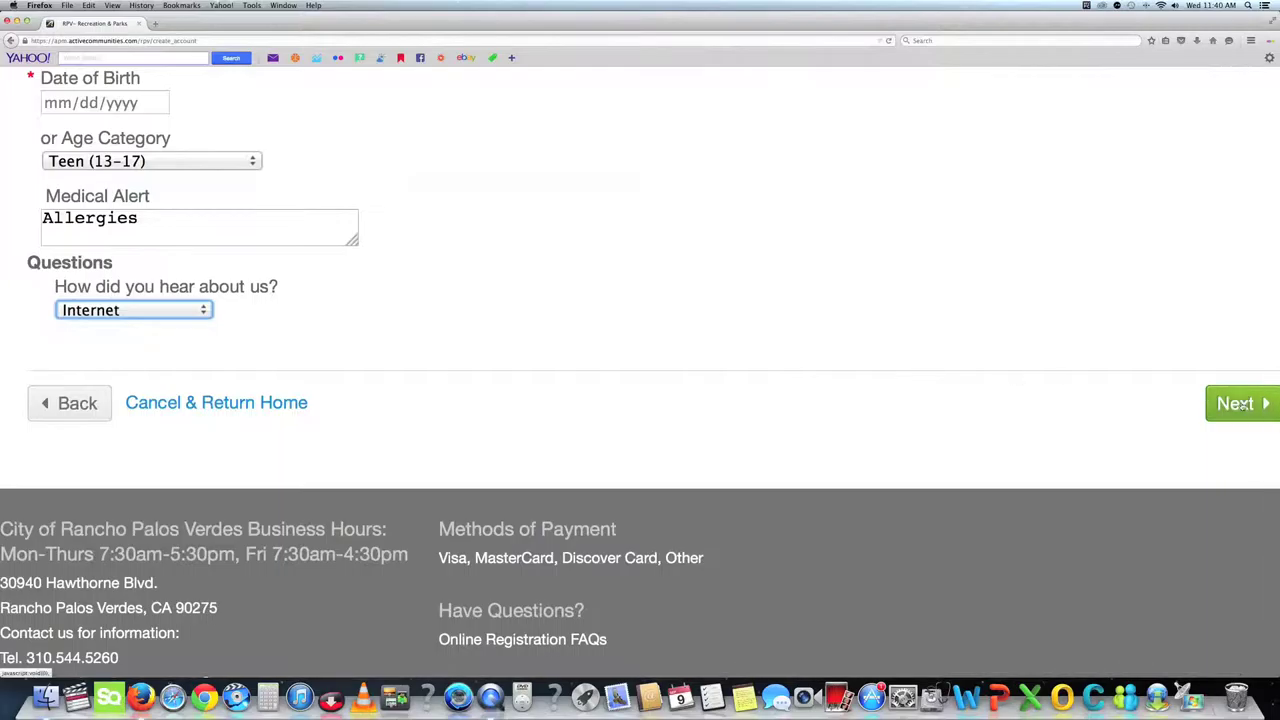
pyautogui.click(1238, 403)
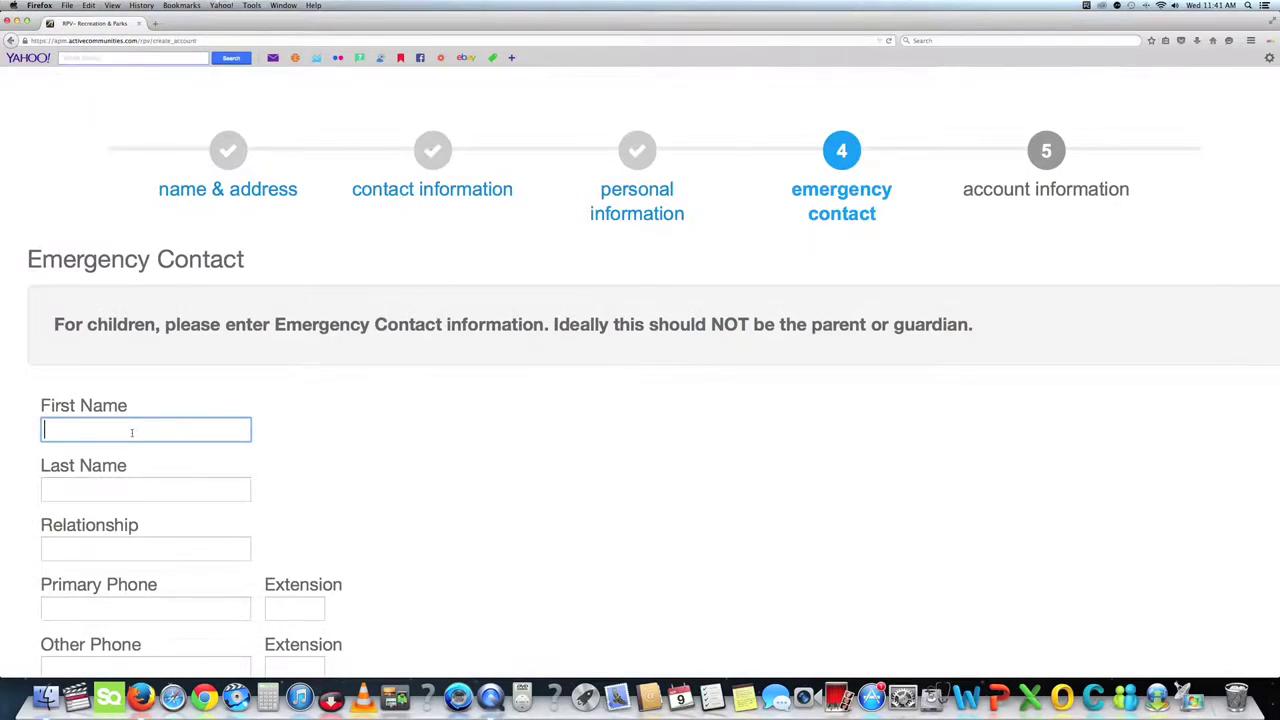
# Enter the emergency contact's name, relationship 'Grandfather' and phone number, and submit.
pyautogui.write('Johnny')
pyautogui.press('Tab')
pyautogui.write('Smith')
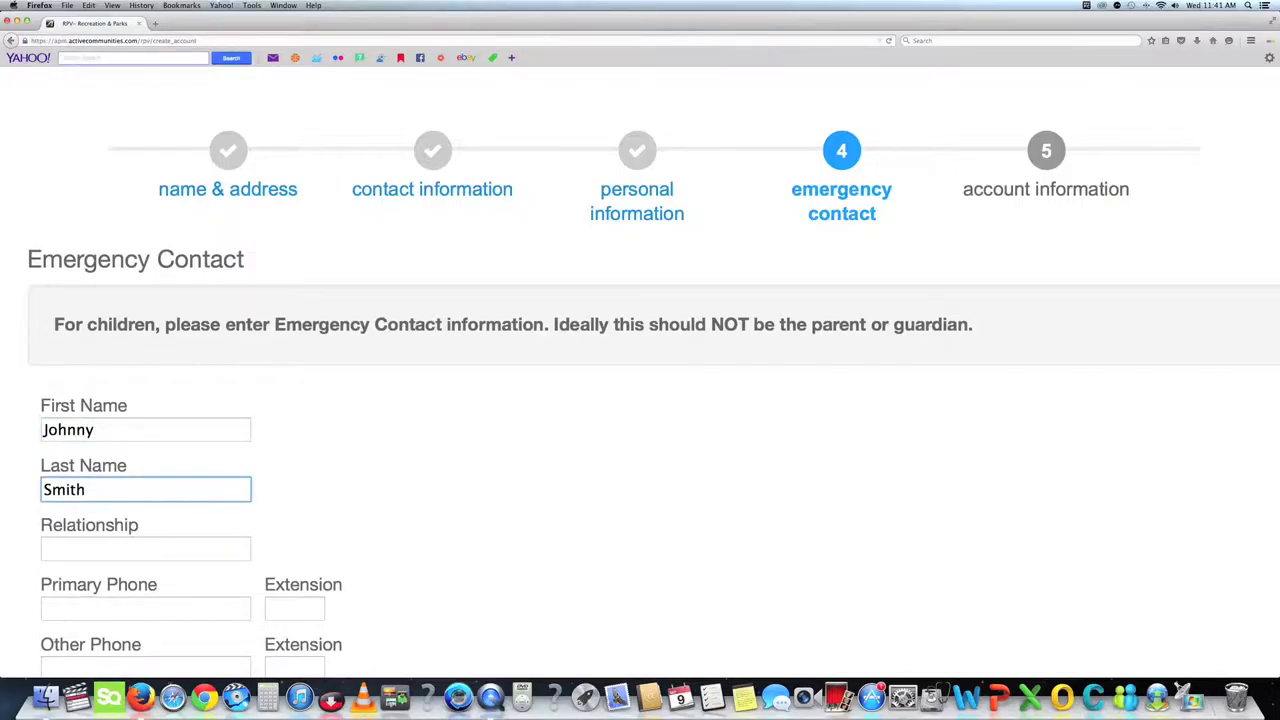
pyautogui.press('Tab')
pyautogui.write('Grandfather')
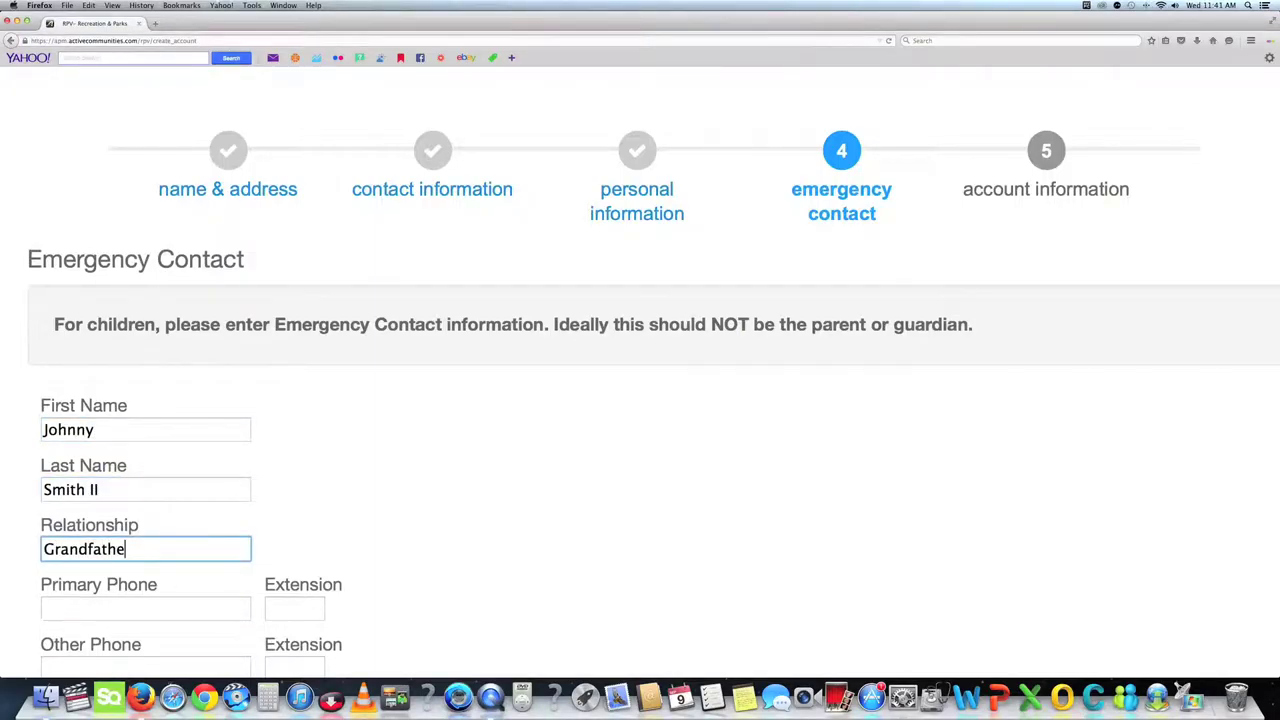
pyautogui.press('Tab')
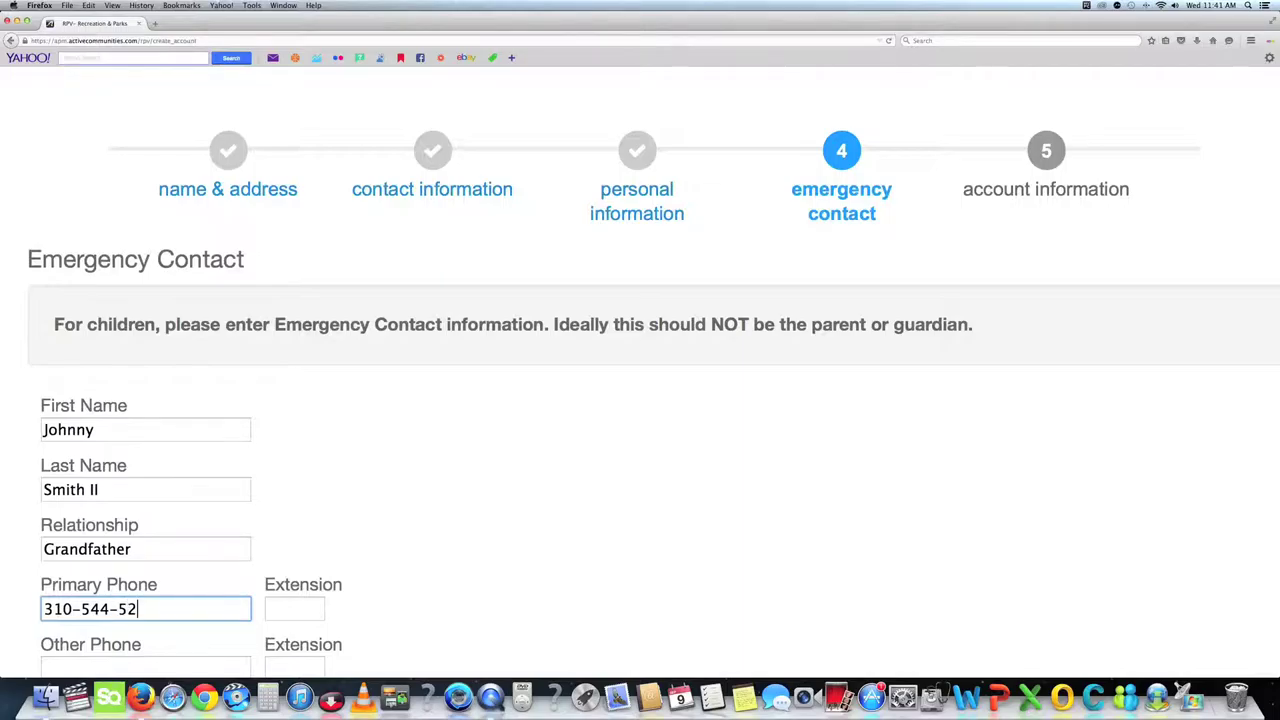
pyautogui.press('Tab')
pyautogui.press('Return')
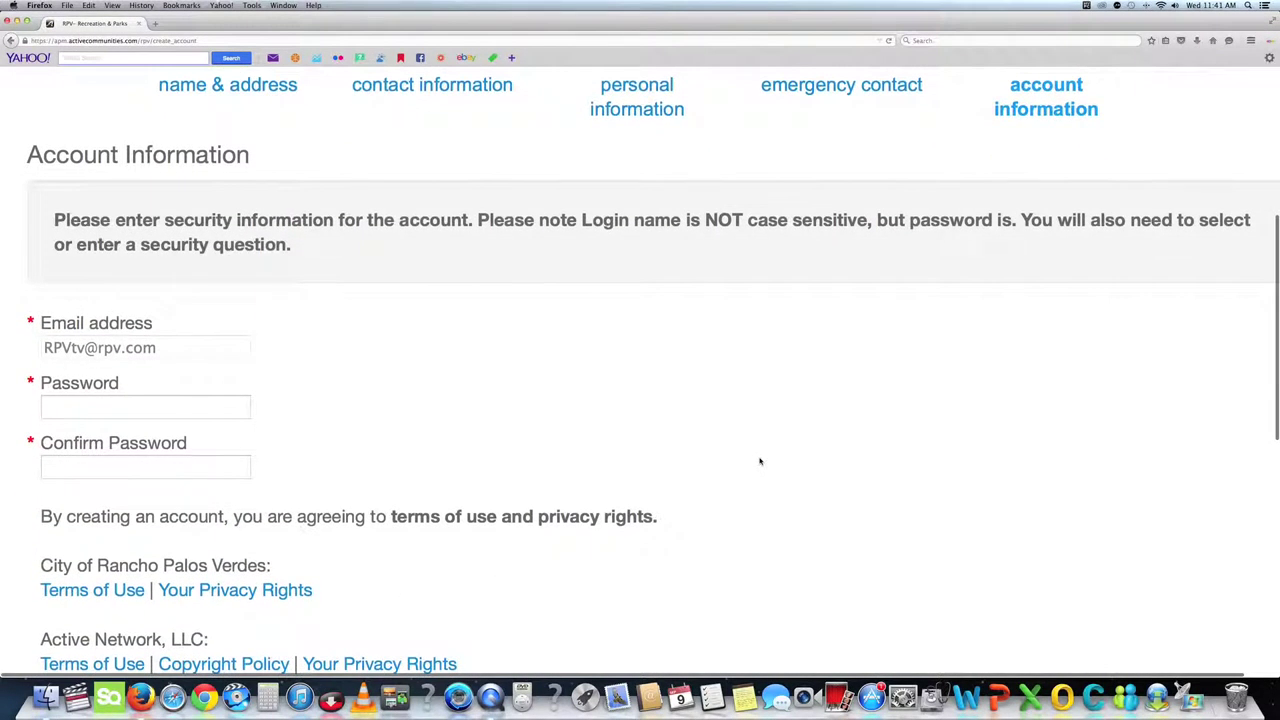
# Enter and confirm the new account's password.
pyautogui.scroll(-2, 757, 461)
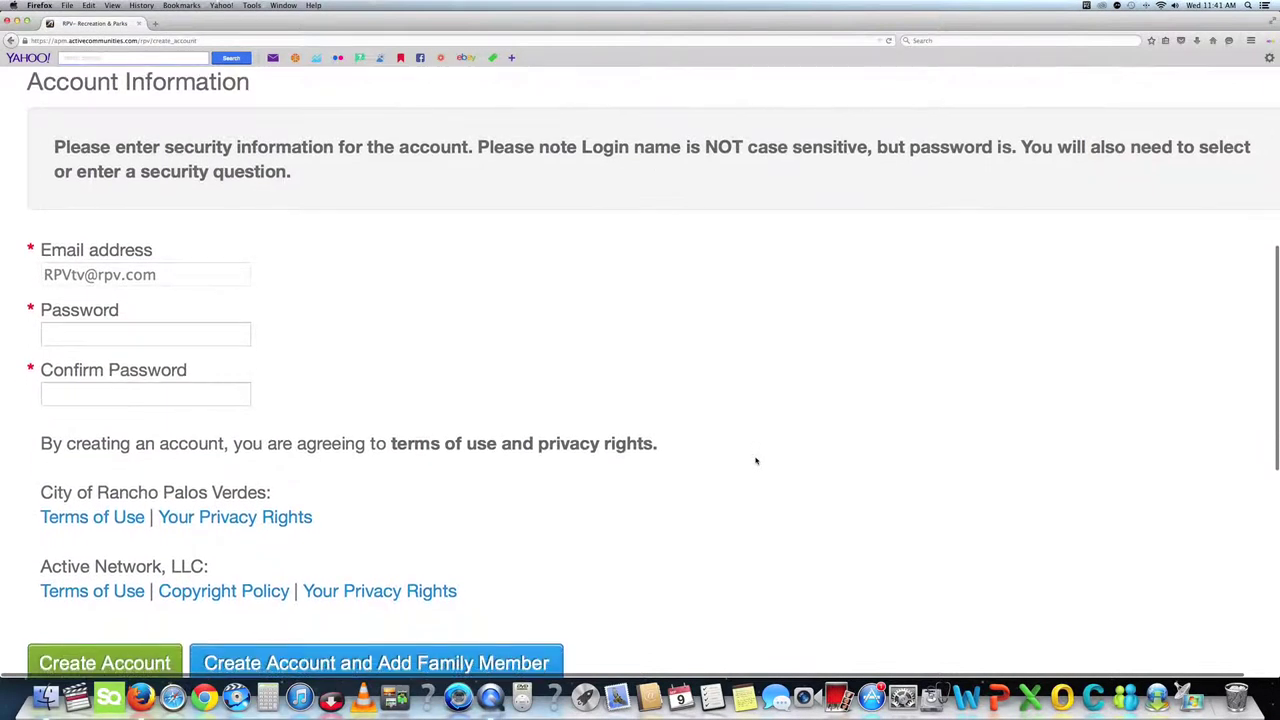
pyautogui.click(111, 334)
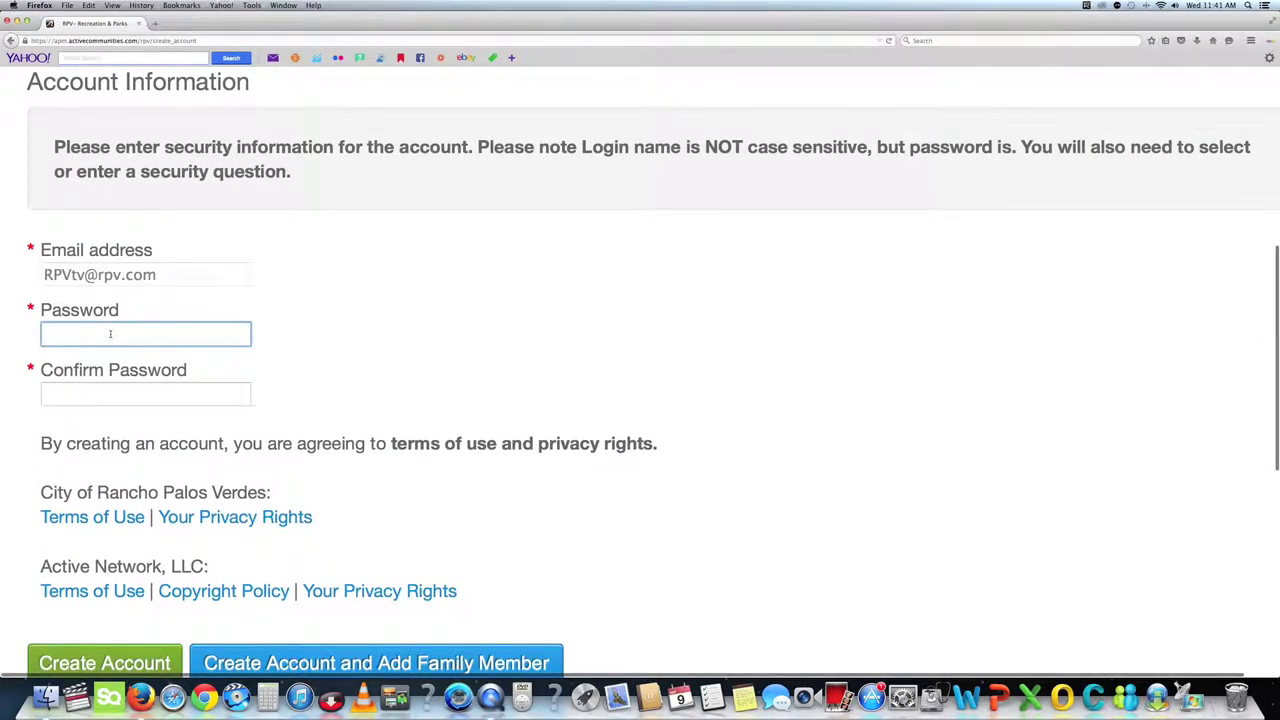
pyautogui.write('•••••')
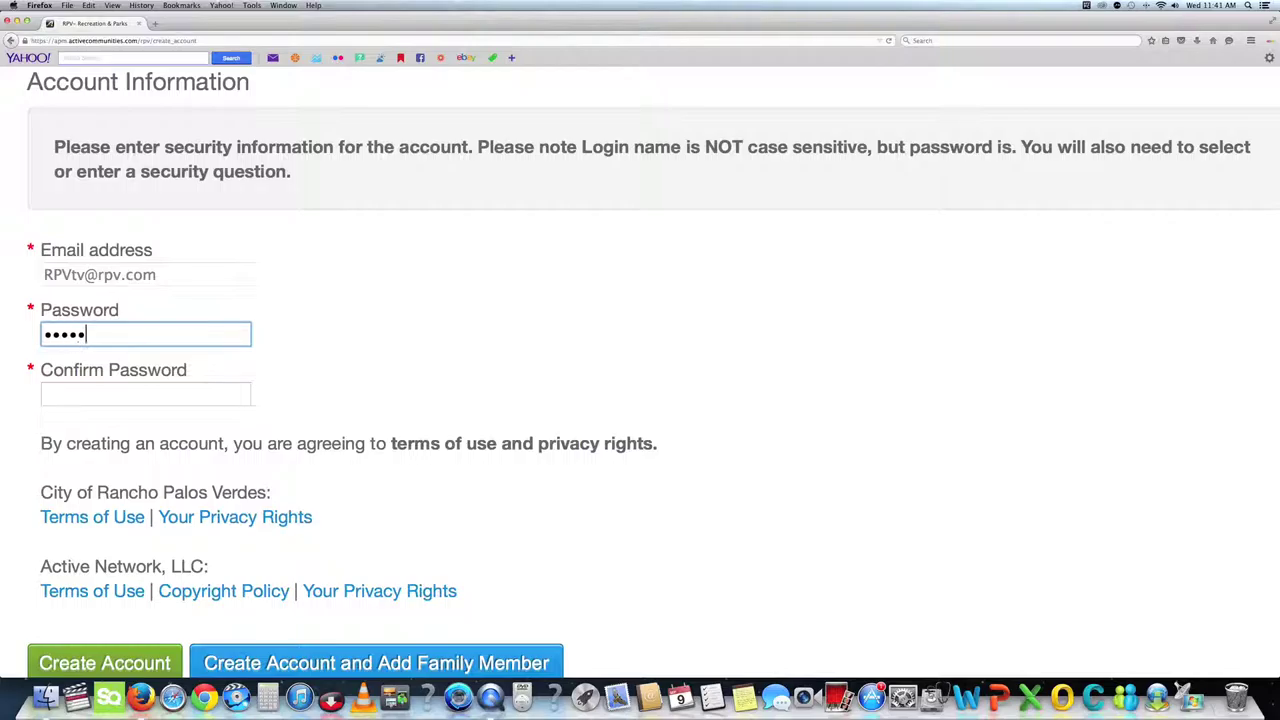
pyautogui.write('••')
pyautogui.press('BackSpace')
pyautogui.press('BackSpace')
pyautogui.press('BackSpace')
pyautogui.press('BackSpace')
pyautogui.press('BackSpace')
pyautogui.write('••••••••')
pyautogui.press('Tab')
pyautogui.write('••••••')
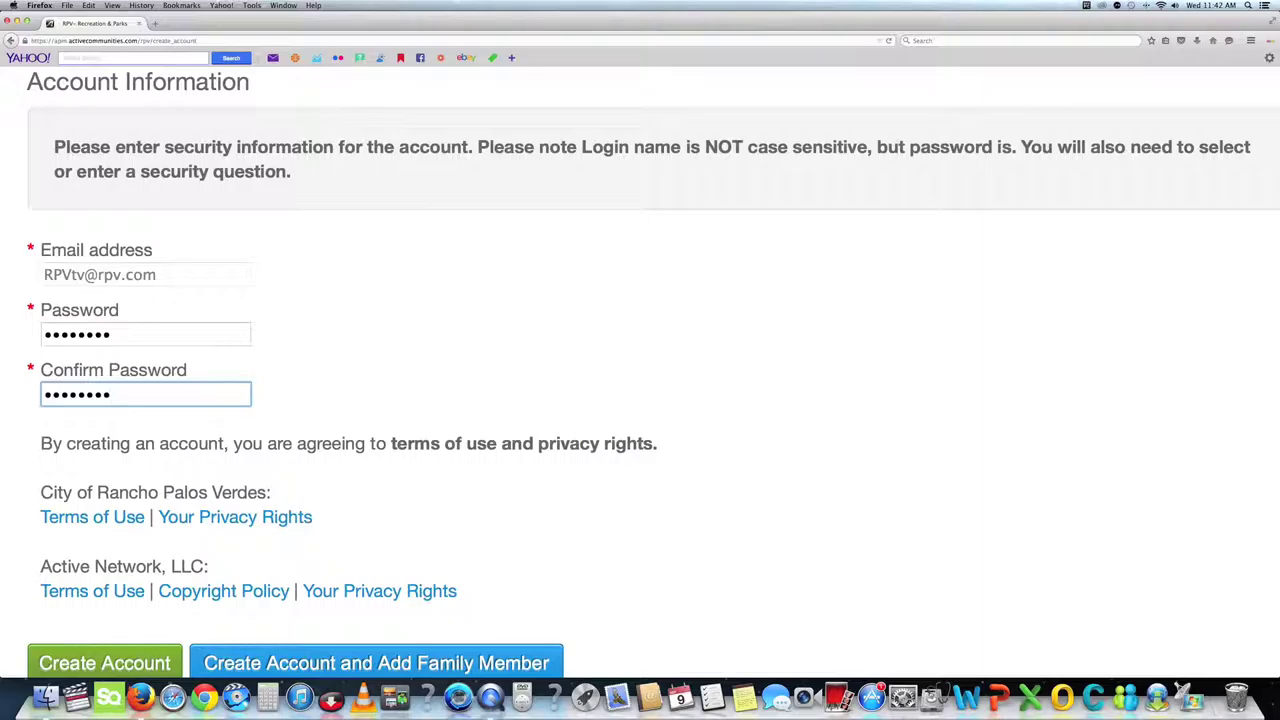
pyautogui.scroll(-3, 122, 330)
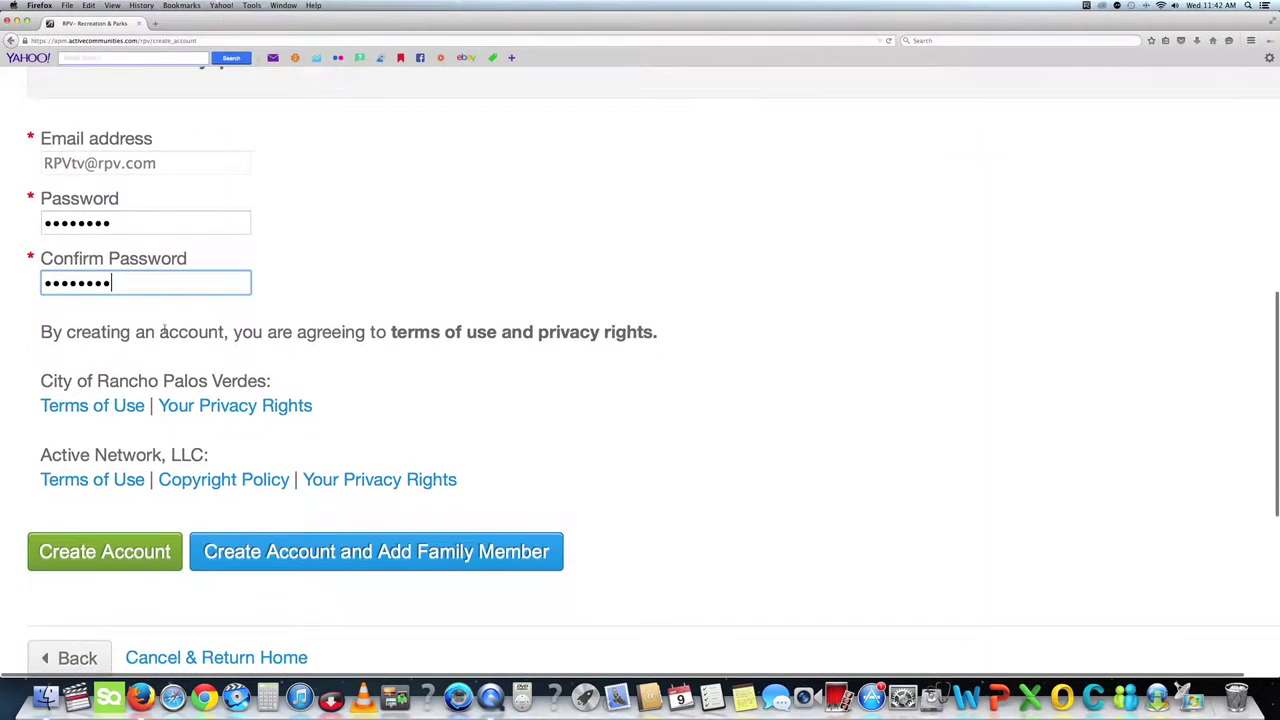
pyautogui.scroll(-3, 162, 327)
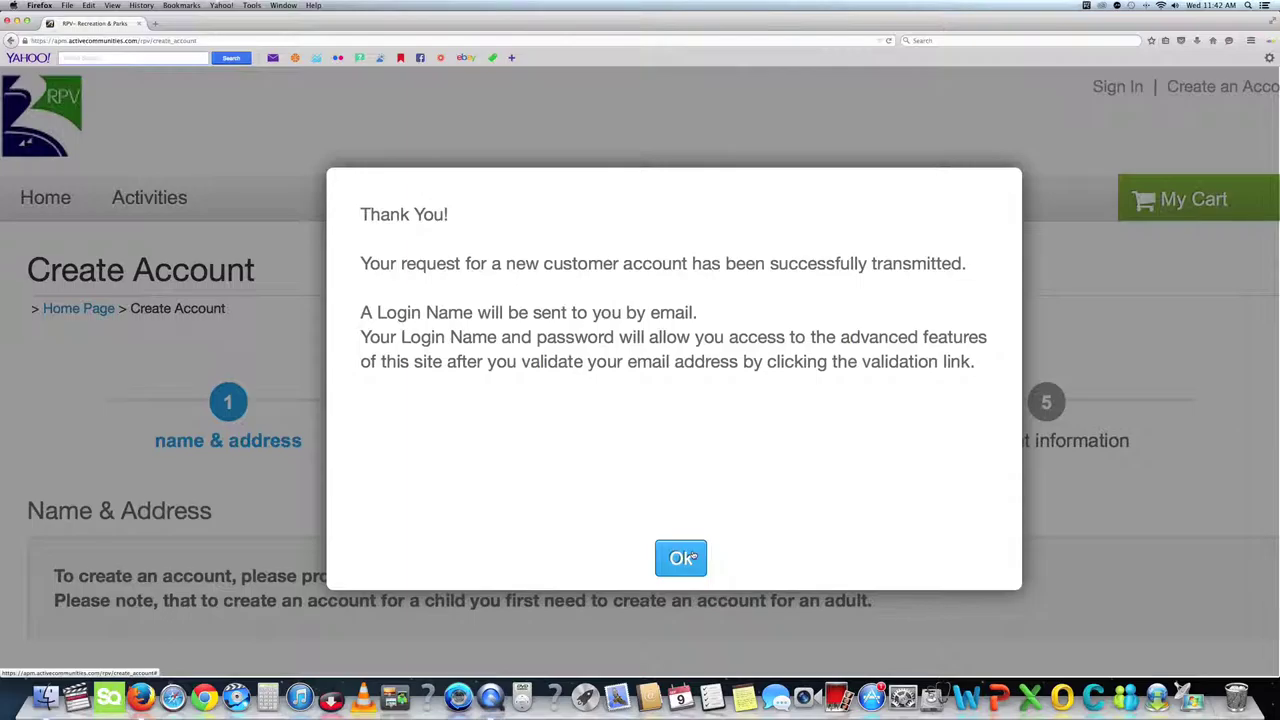
# Dismiss the Thank You confirmation, go to the Login page, and type 'rpv'.
pyautogui.click(681, 558)
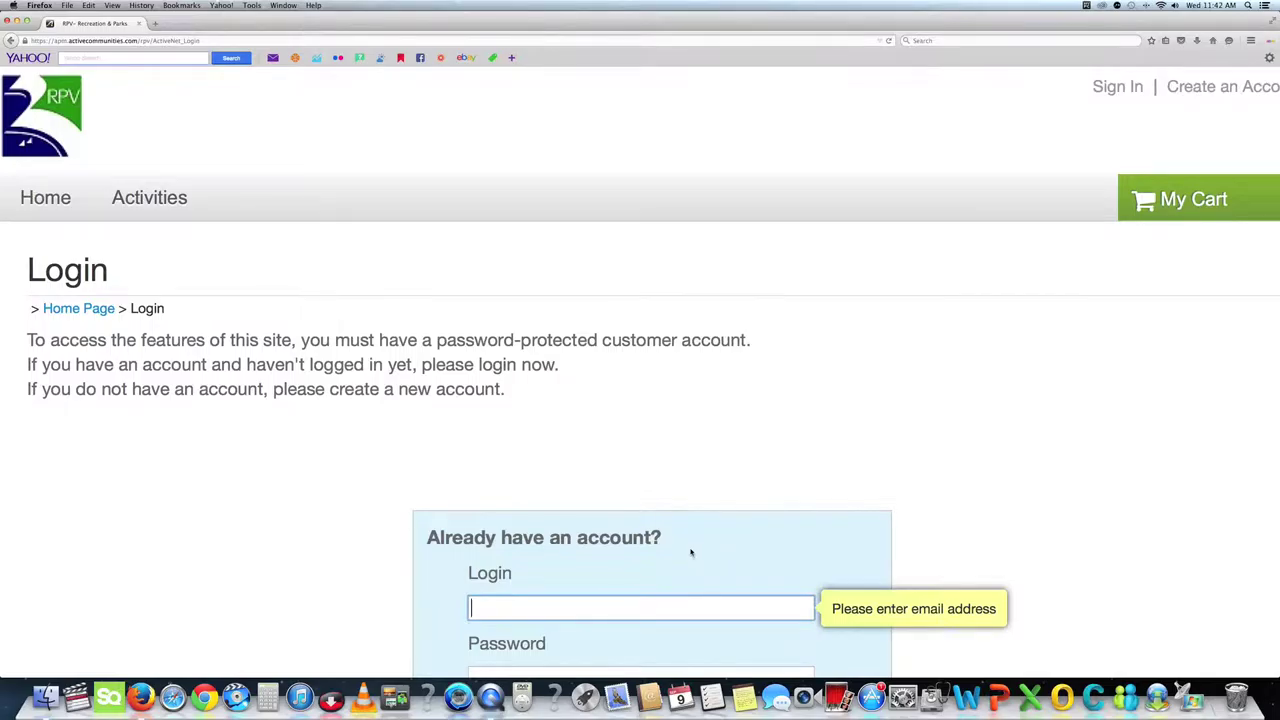
pyautogui.scroll(-3, 690, 552)
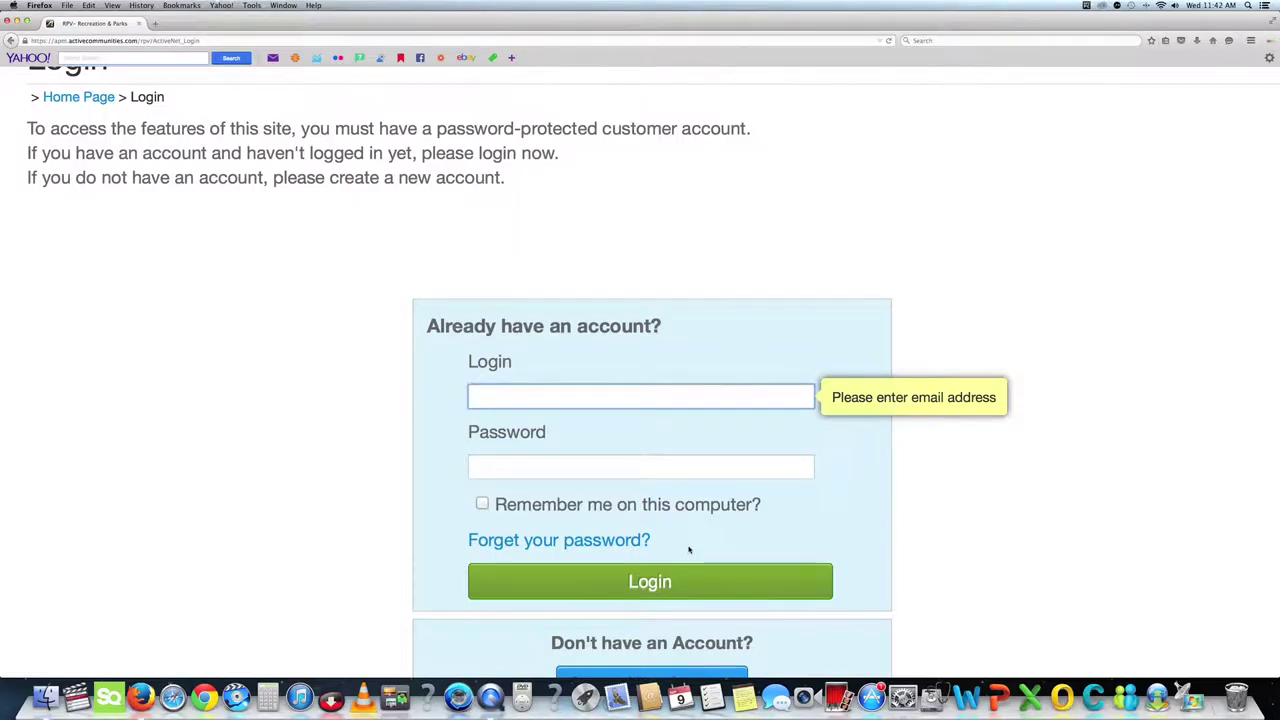
pyautogui.write('rpv.com/owa/#path=/mail')
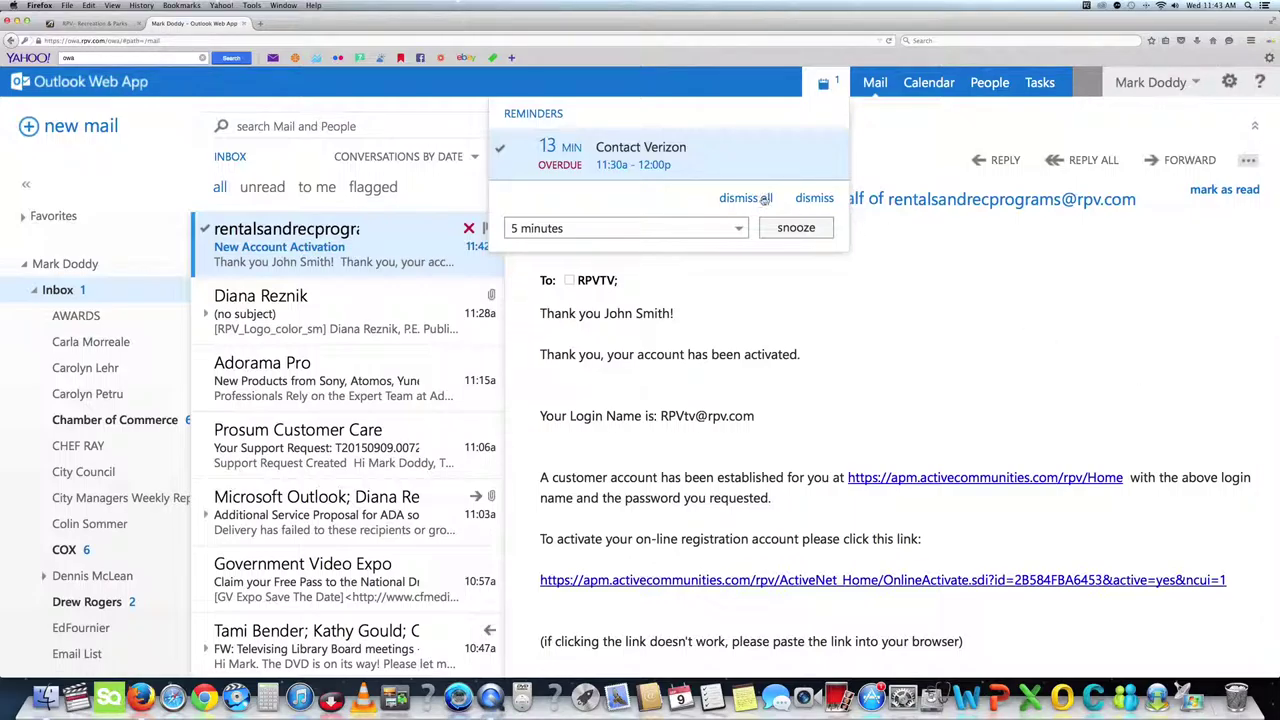
# Dismiss all Outlook reminders and read the New Account Activation e-mail.
pyautogui.click(738, 199)
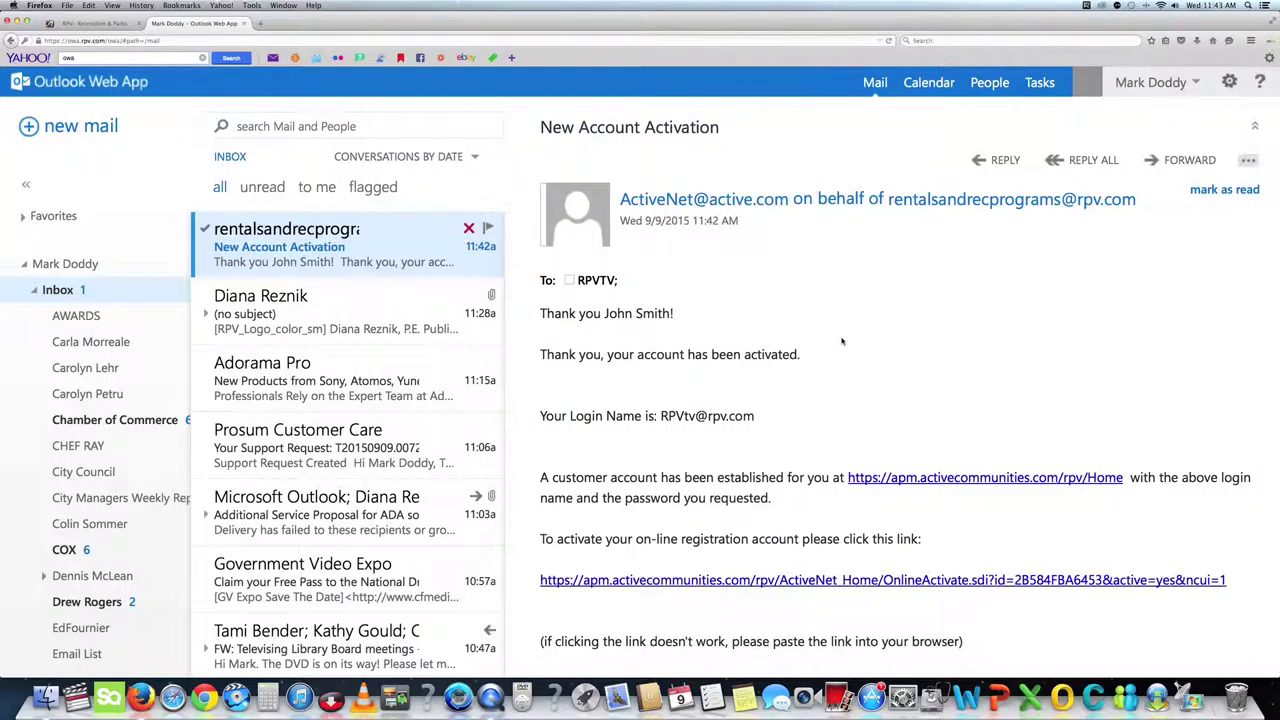
pyautogui.scroll(-2, 841, 341)
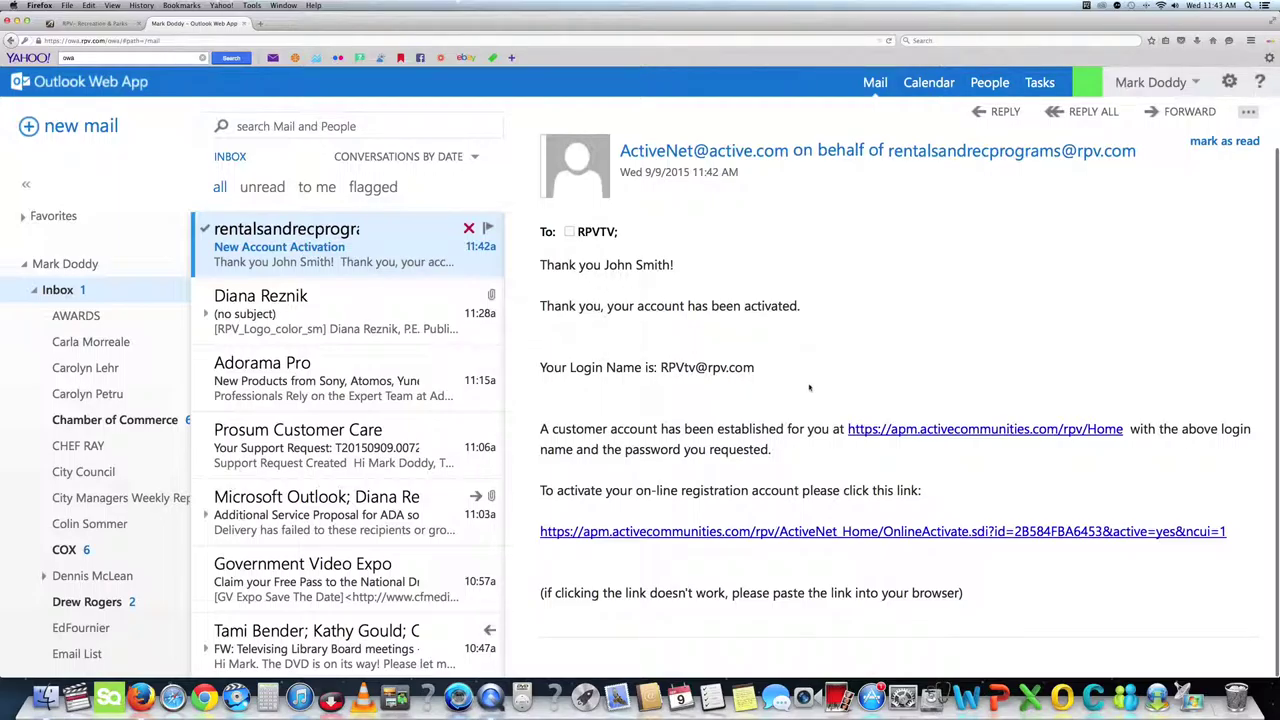
# Activate the account through the e-mail link and close the old site tab.
pyautogui.click(776, 532)
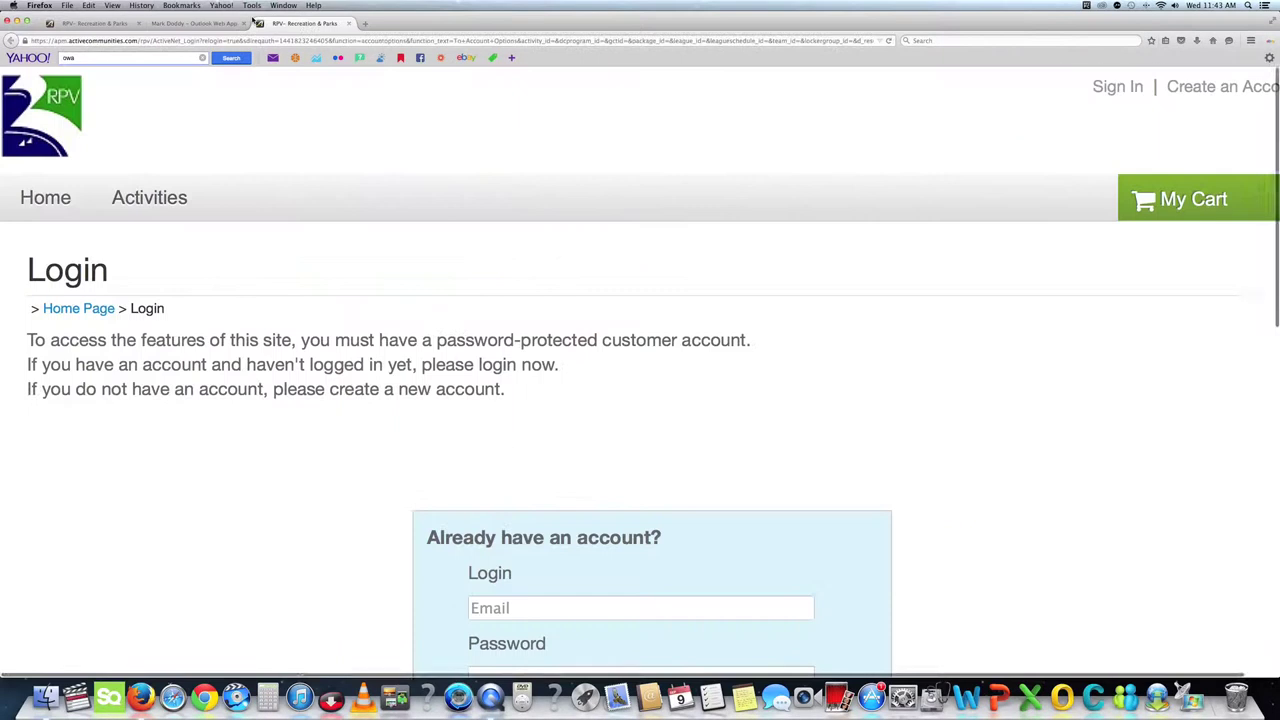
pyautogui.click(141, 23)
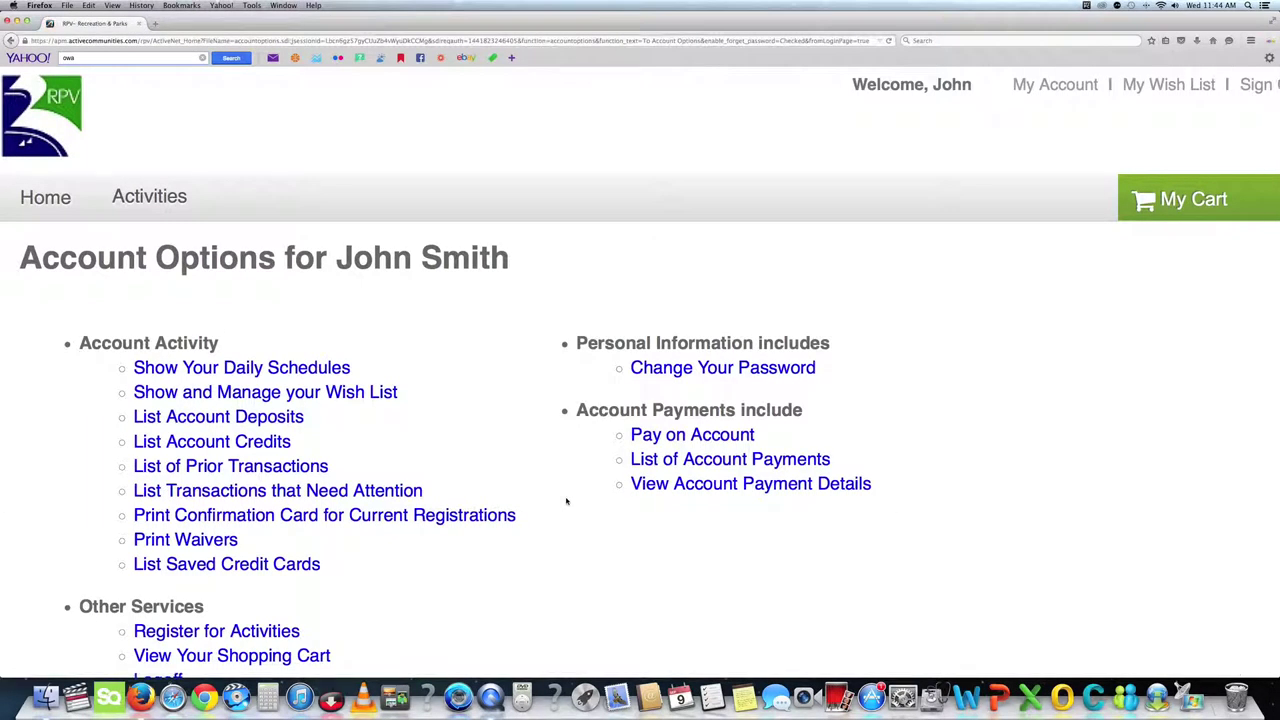
pyautogui.scroll(-3, 566, 501)
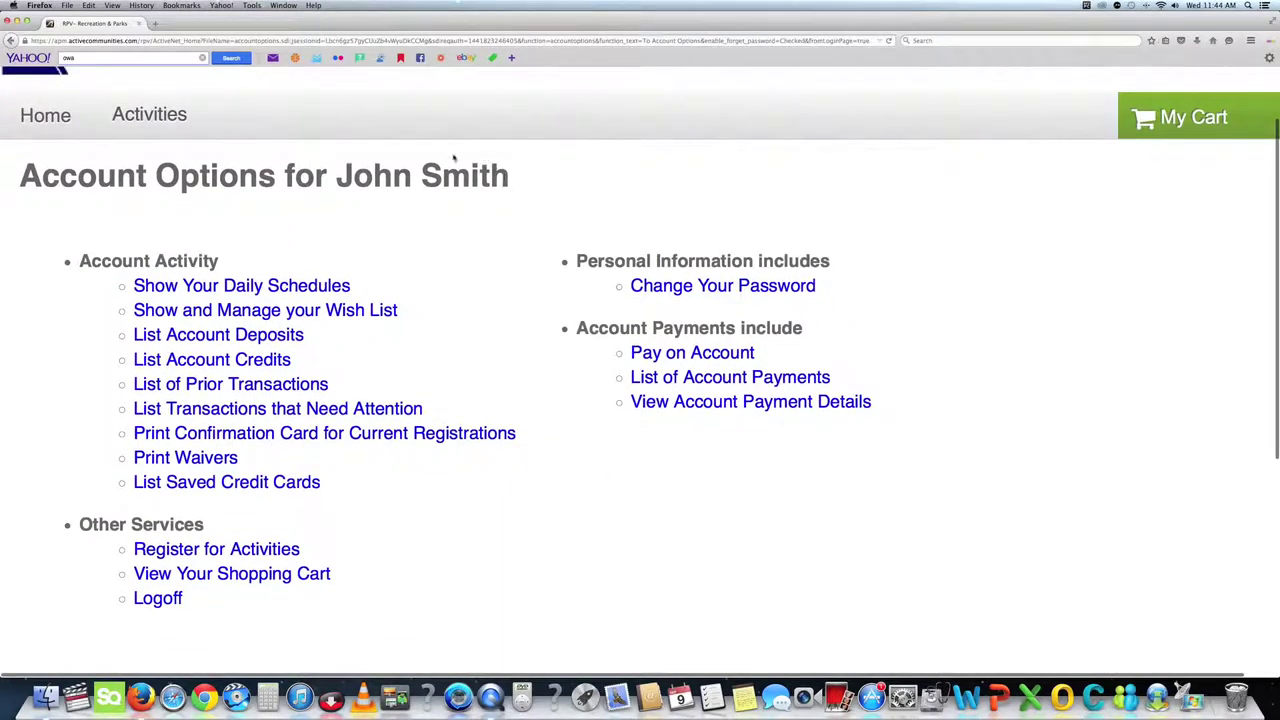
# Browse the Activity Search list and open enrollment for PVIC Donation.
pyautogui.click(146, 115)
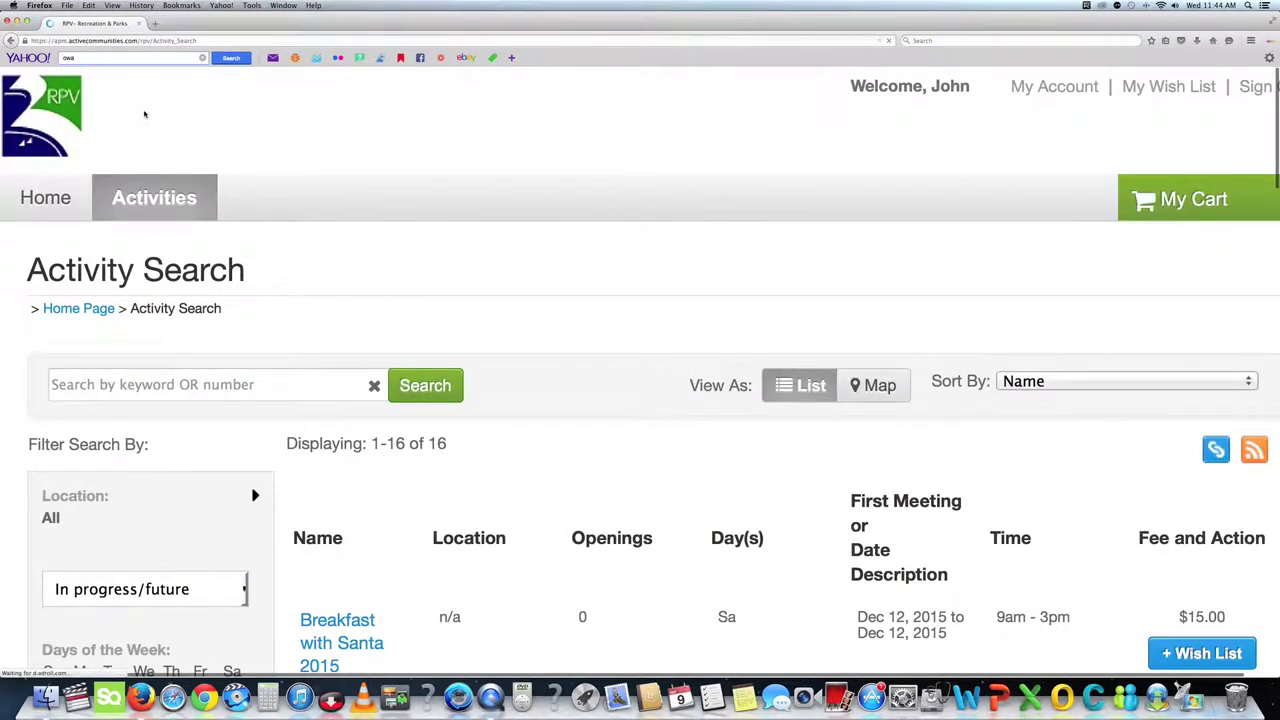
pyautogui.scroll(-5, 400, 292)
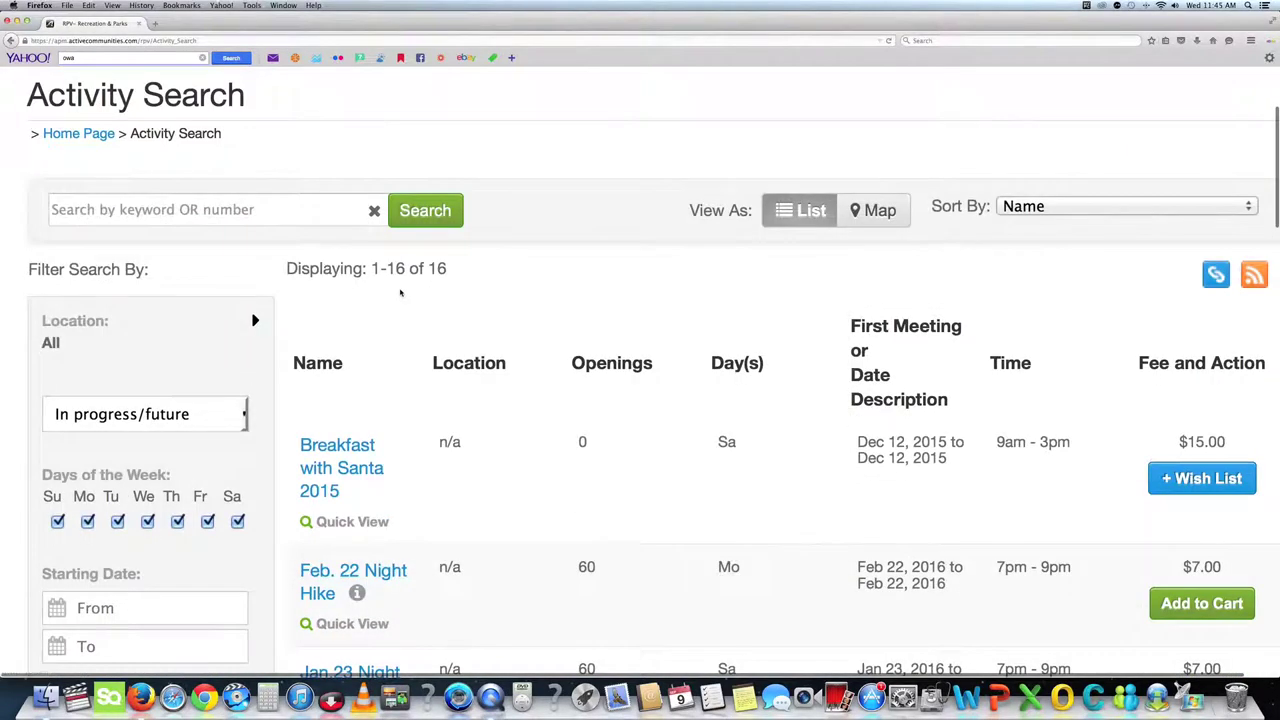
pyautogui.scroll(-4, 400, 292)
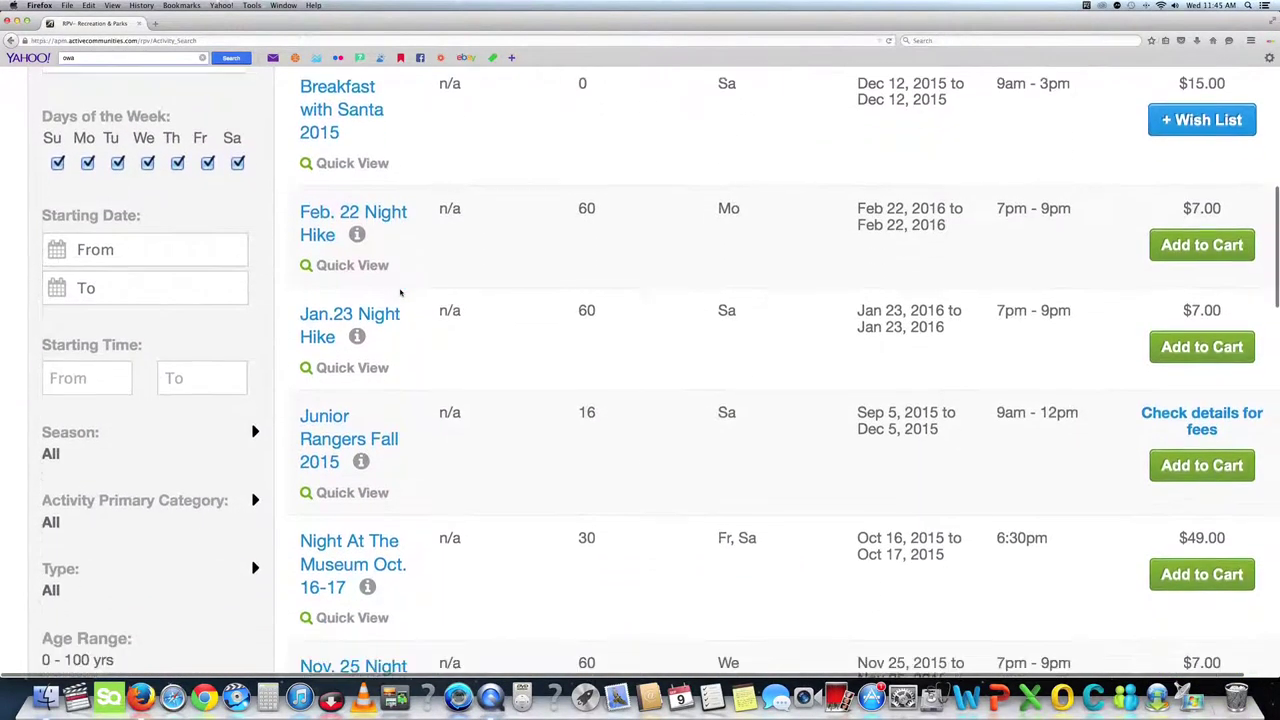
pyautogui.scroll(-8, 400, 292)
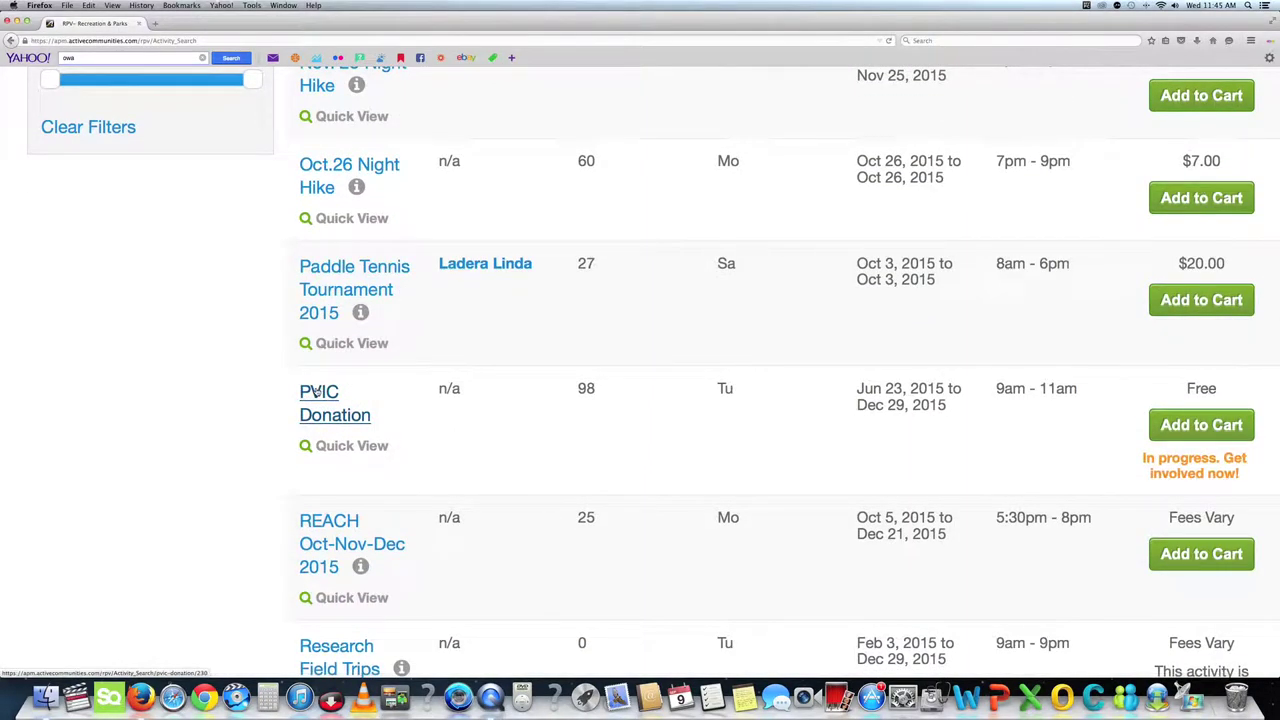
pyautogui.click(316, 392)
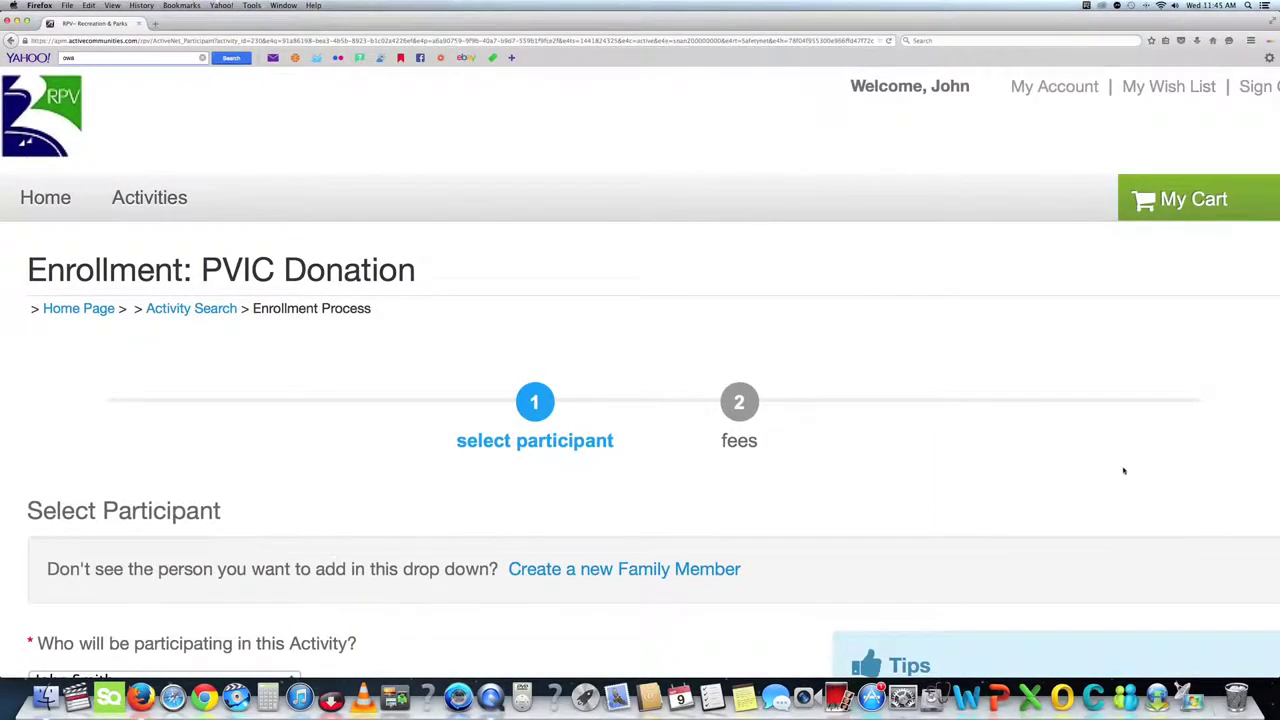
# Confirm the PVIC Donation participant and continue to the fees step.
pyautogui.scroll(-3, 1123, 471)
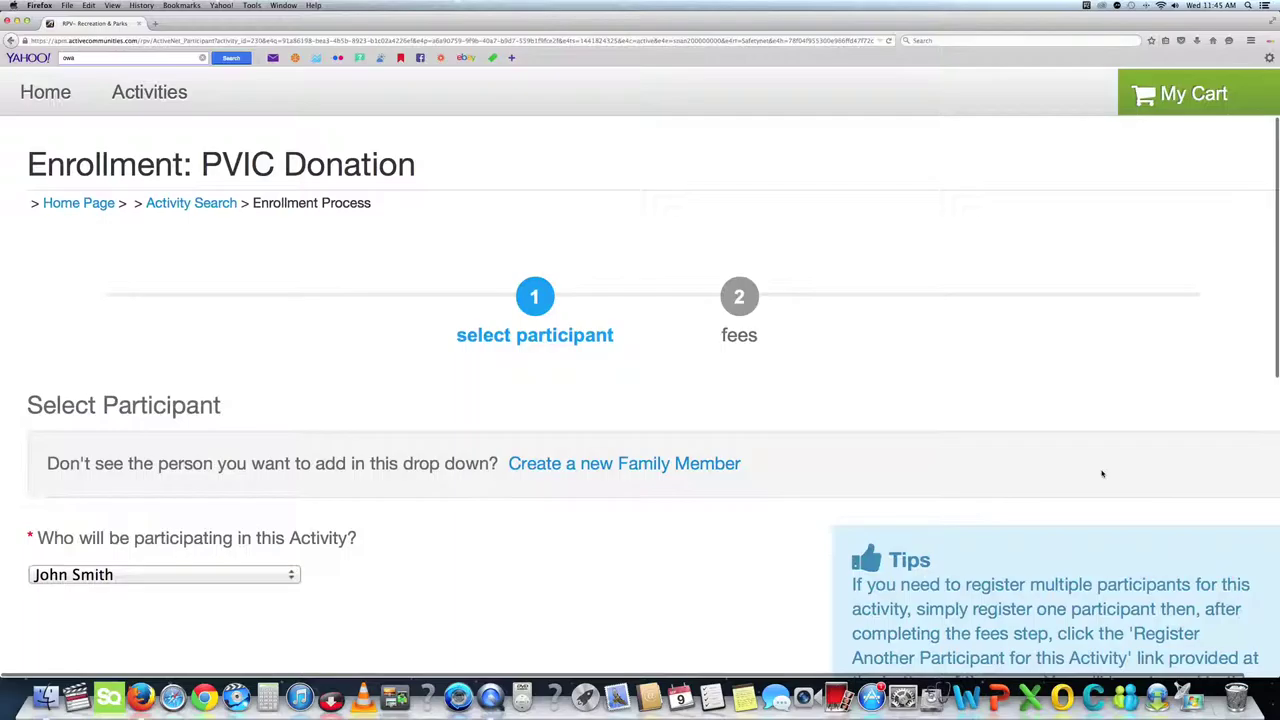
pyautogui.scroll(-1, 1102, 474)
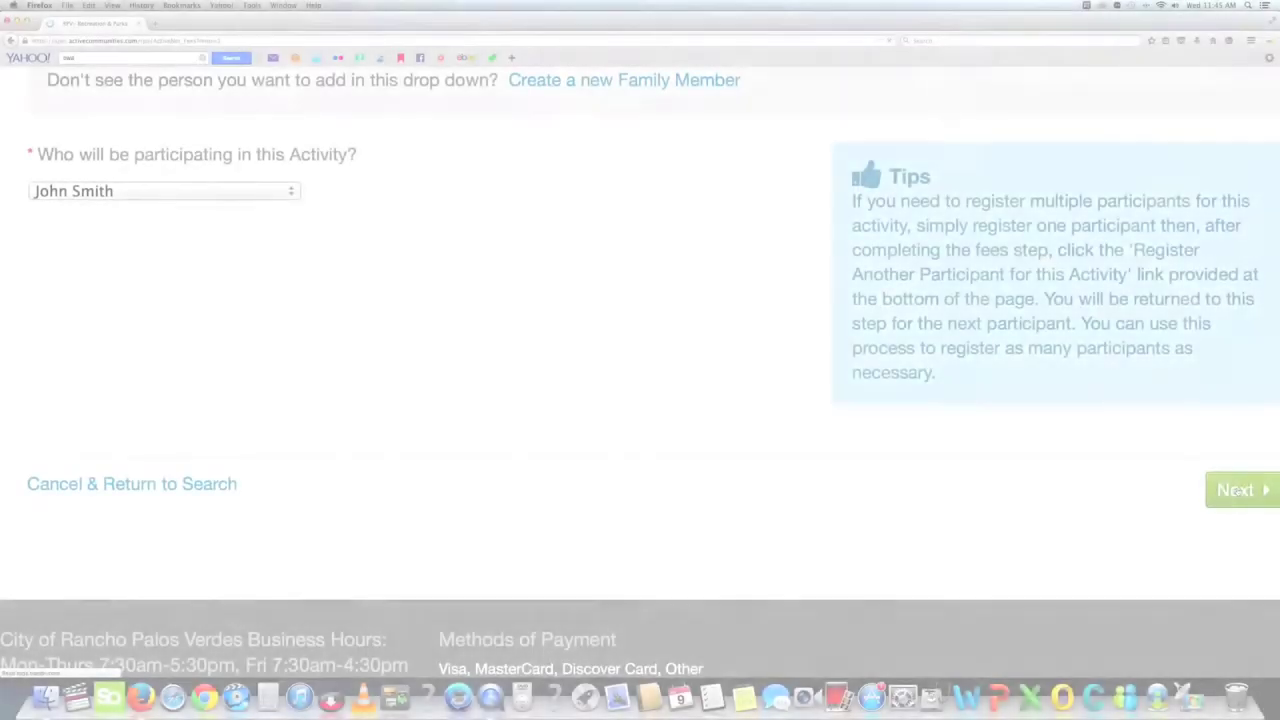
pyautogui.click(1236, 490)
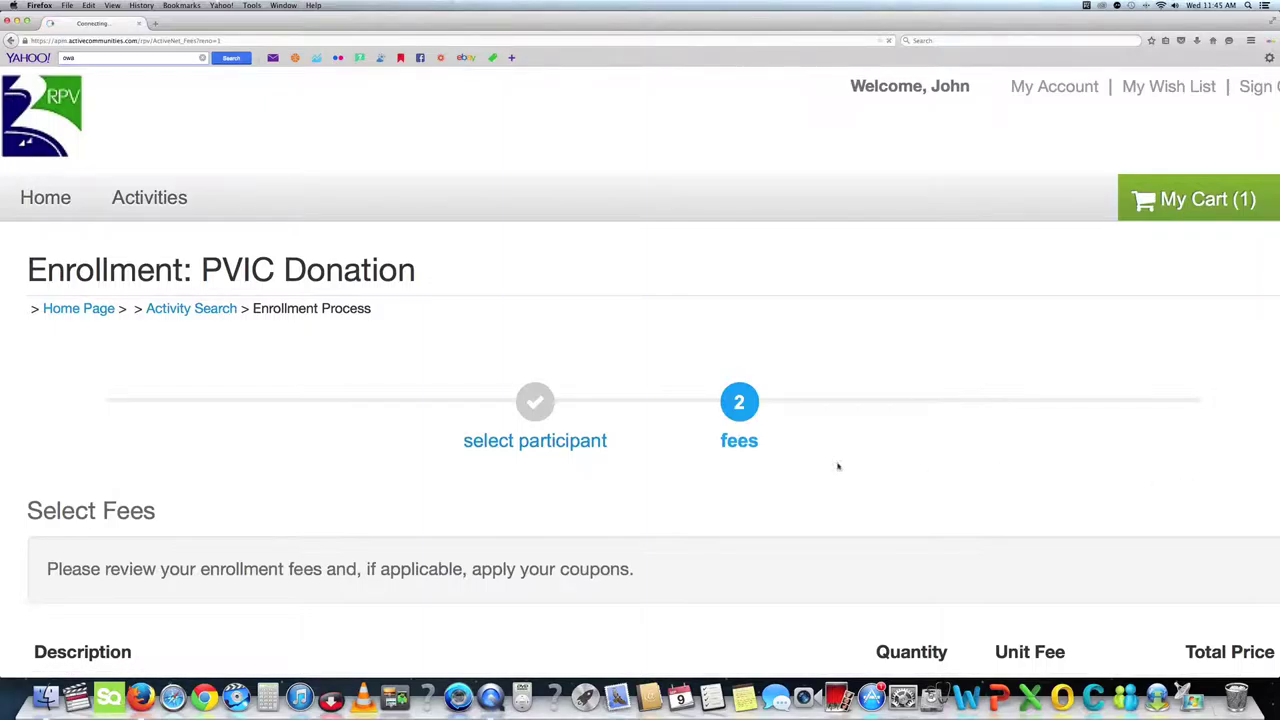
# Read the waiver, tick its acknowledgement, add initials, and complete the order.
pyautogui.scroll(-4, 657, 500)
pyautogui.scroll(-4, 657, 500)
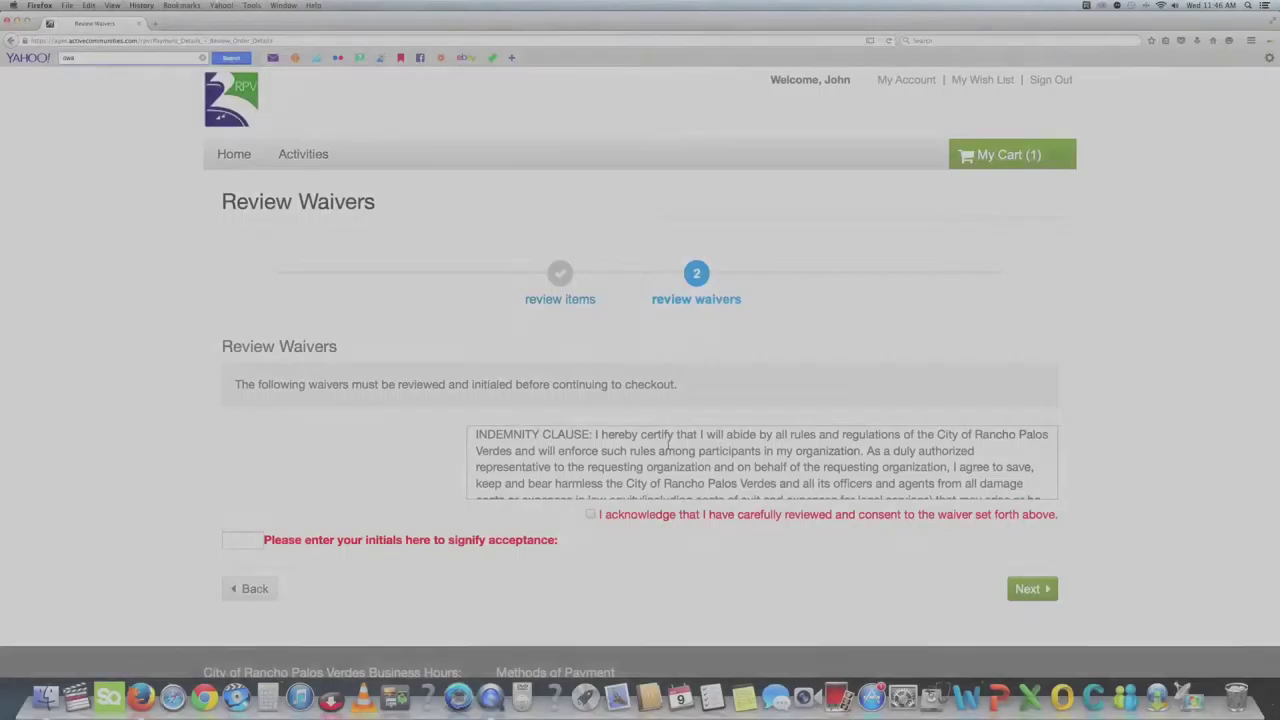
pyautogui.scroll(-5, 668, 448)
pyautogui.scroll(-3, 668, 447)
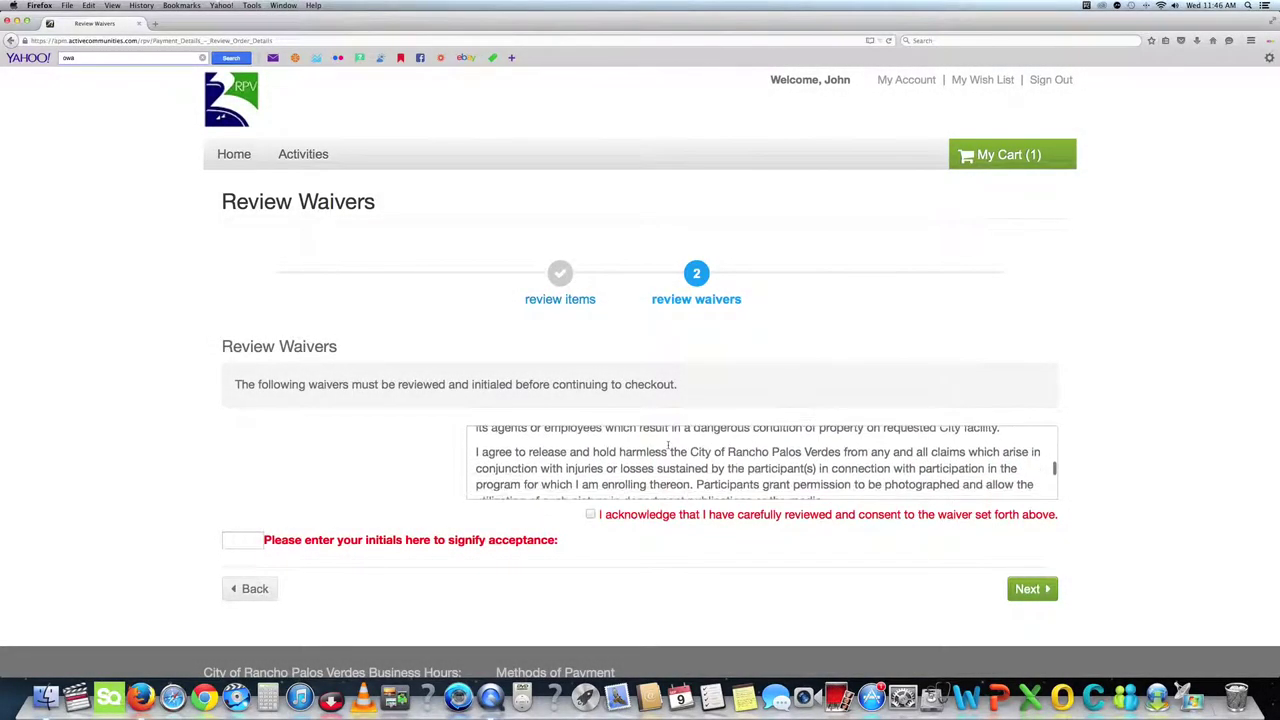
pyautogui.scroll(-5, 668, 447)
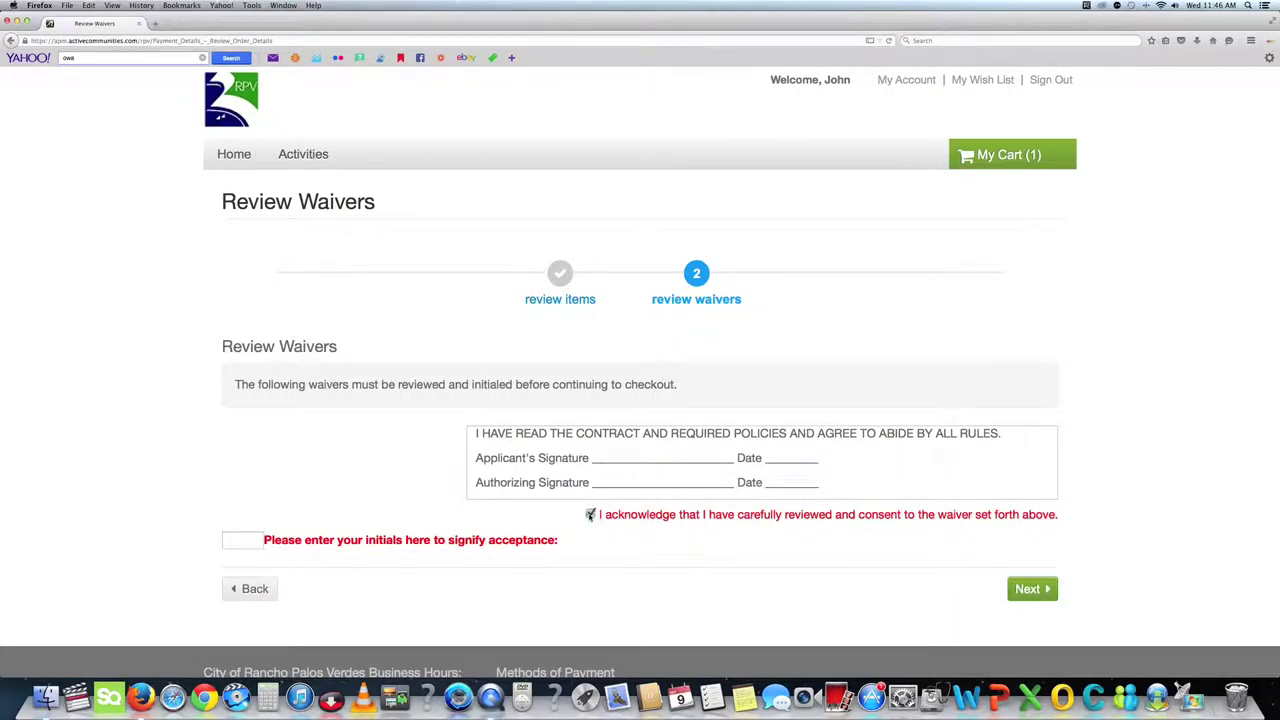
pyautogui.click(590, 515)
pyautogui.click(247, 540)
pyautogui.write('JD')
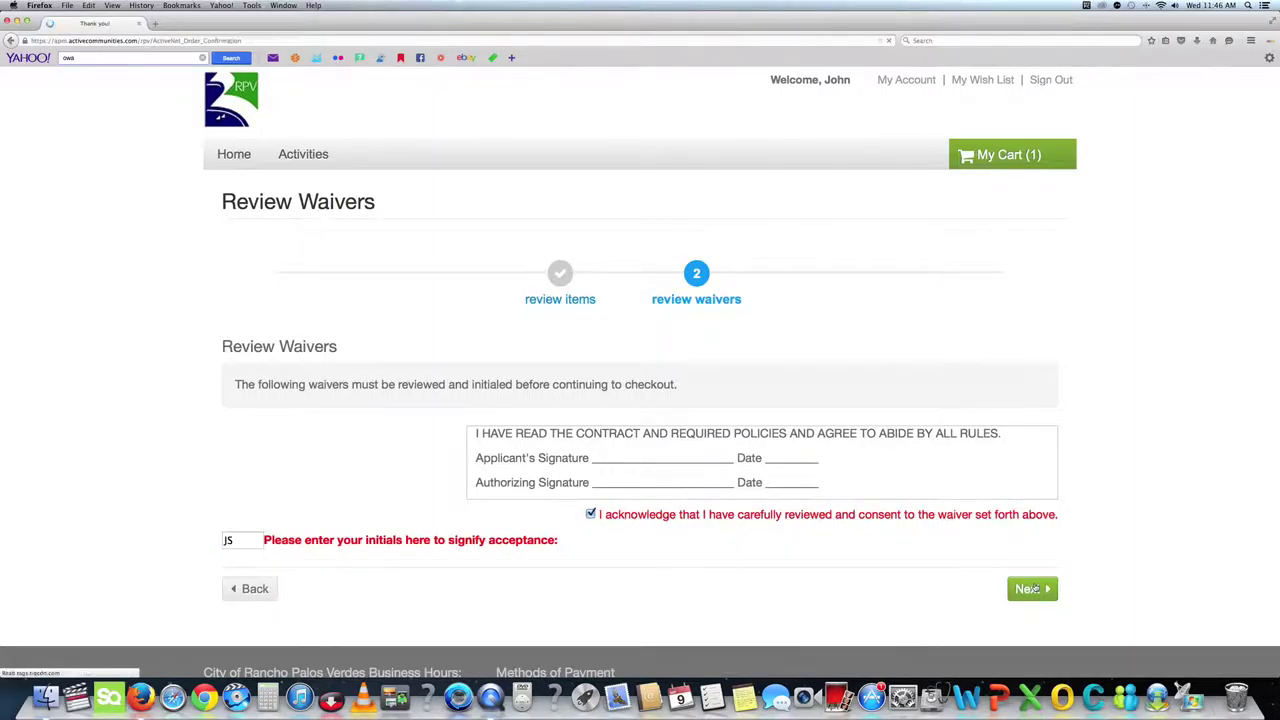
pyautogui.click(1027, 589)
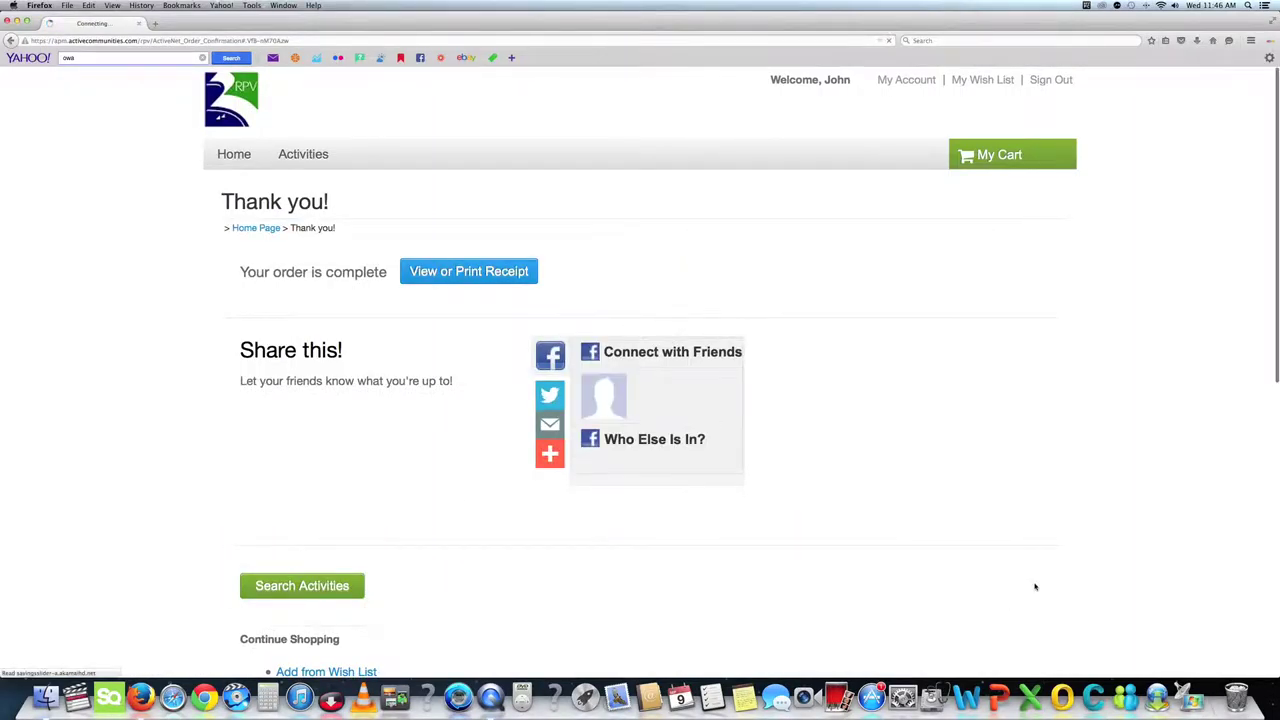
pyautogui.scroll(-6, 1034, 586)
pyautogui.scroll(6, 1005, 568)
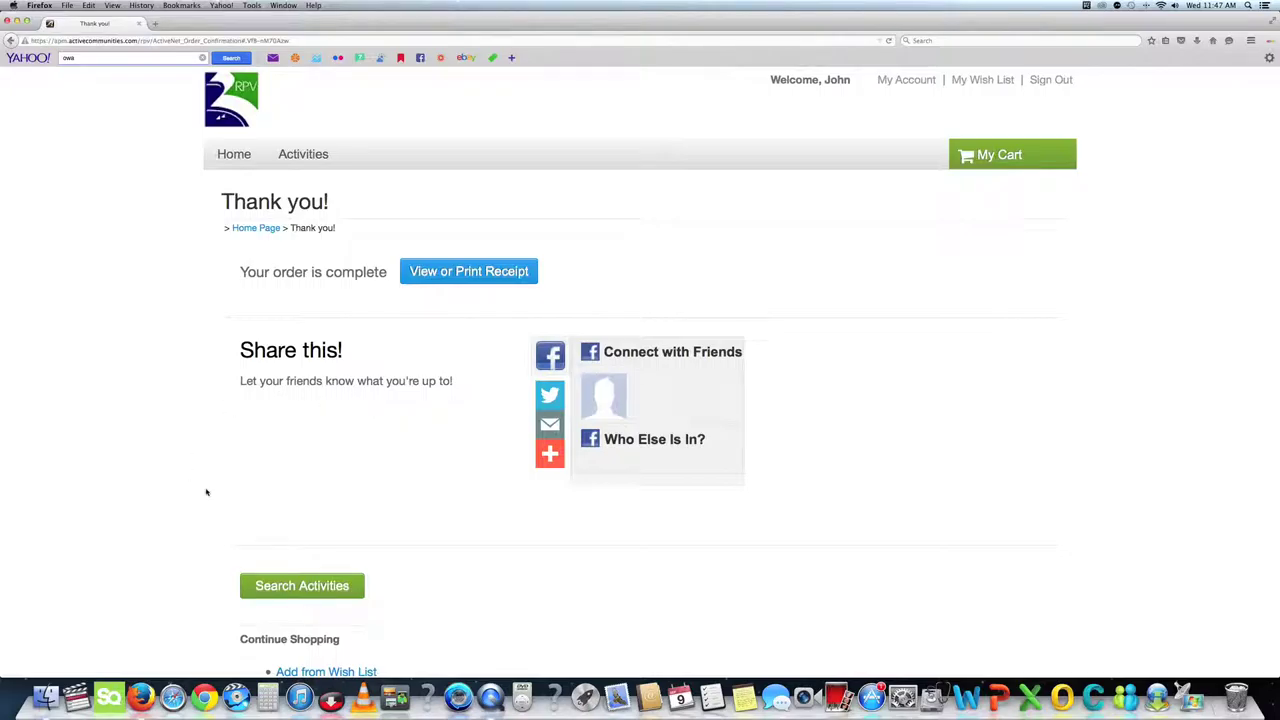
pyautogui.scroll(-5, 264, 533)
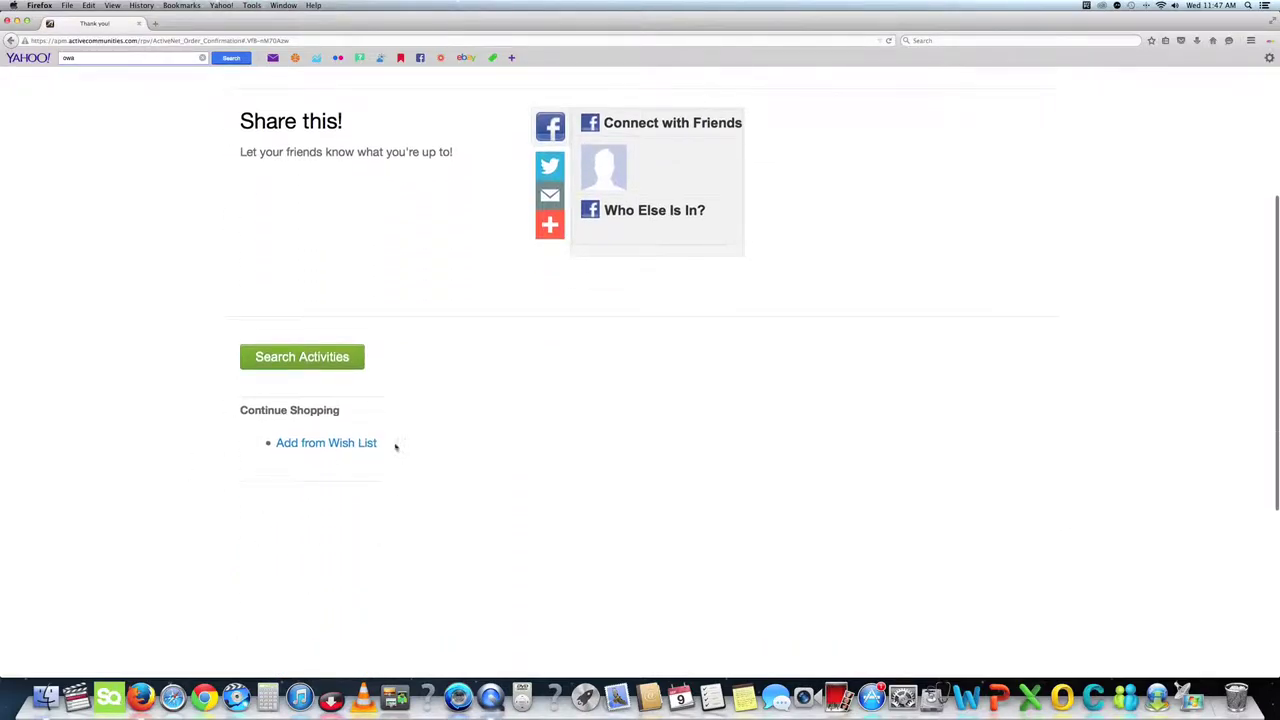
pyautogui.click(302, 356)
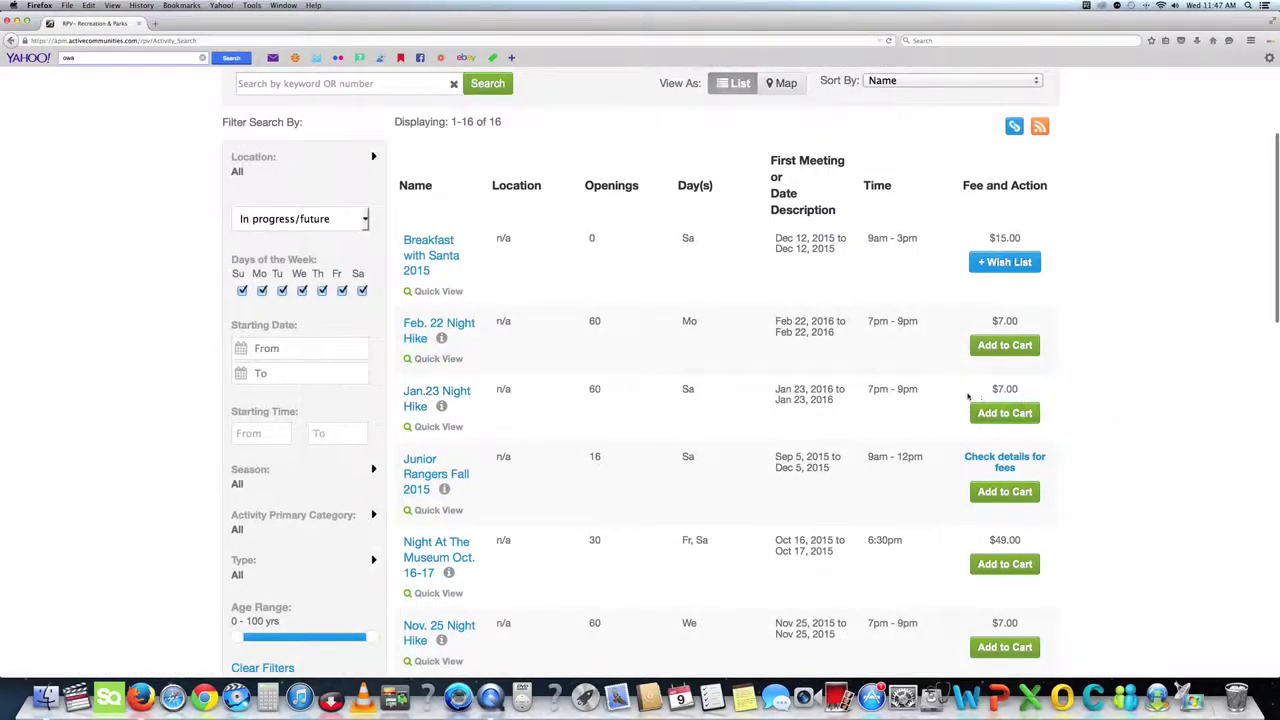
# Enroll in the Jan.23 Night Hike and add the $7.00 enrollment to the cart.
pyautogui.click(997, 413)
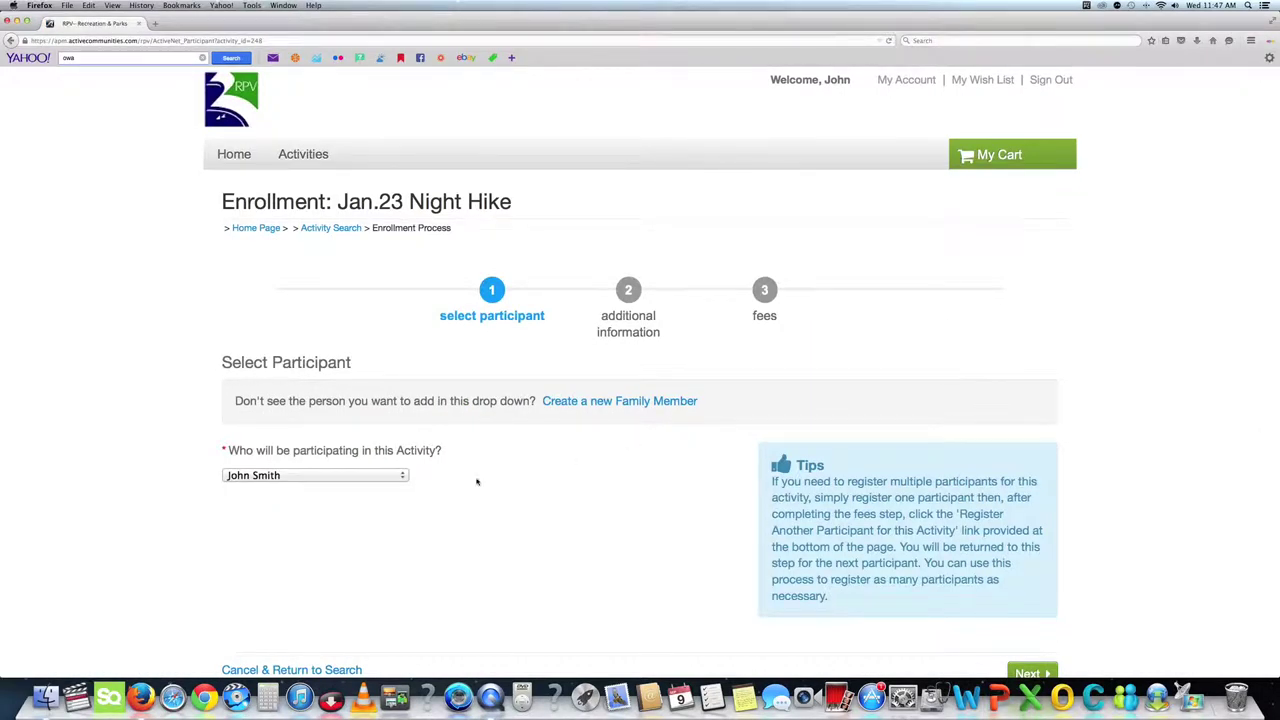
pyautogui.scroll(-2, 479, 483)
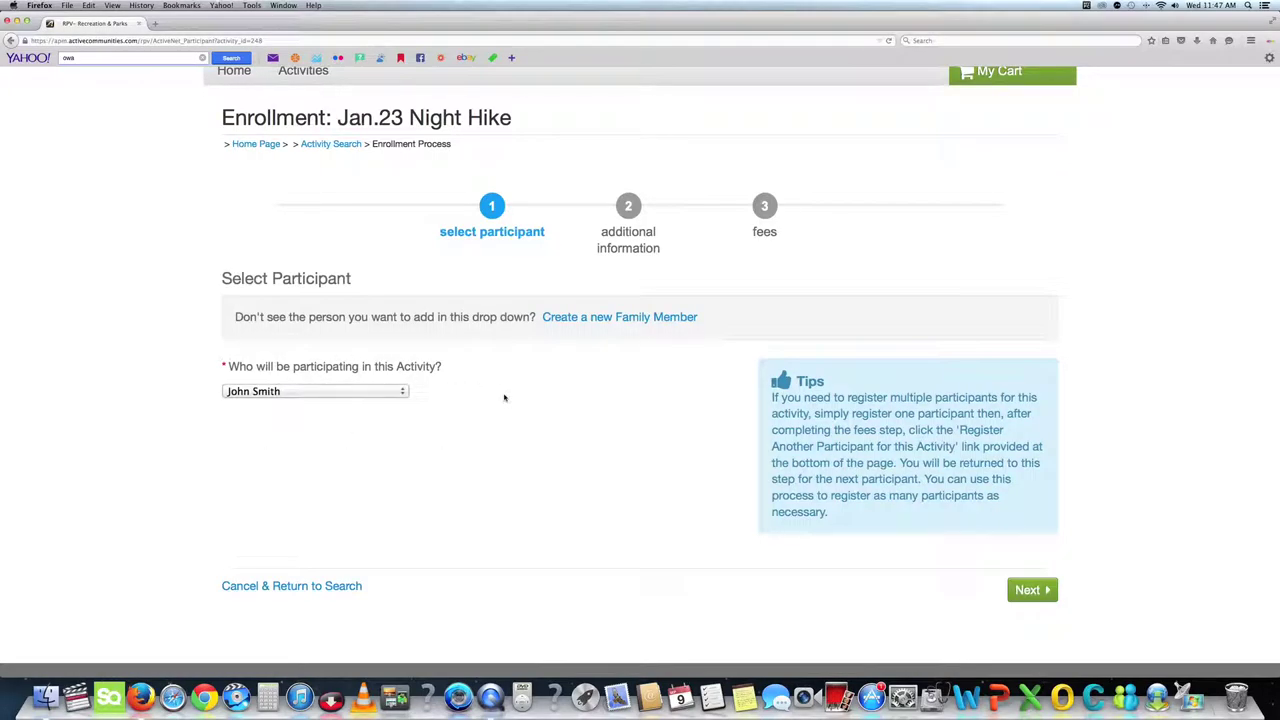
pyautogui.click(1032, 590)
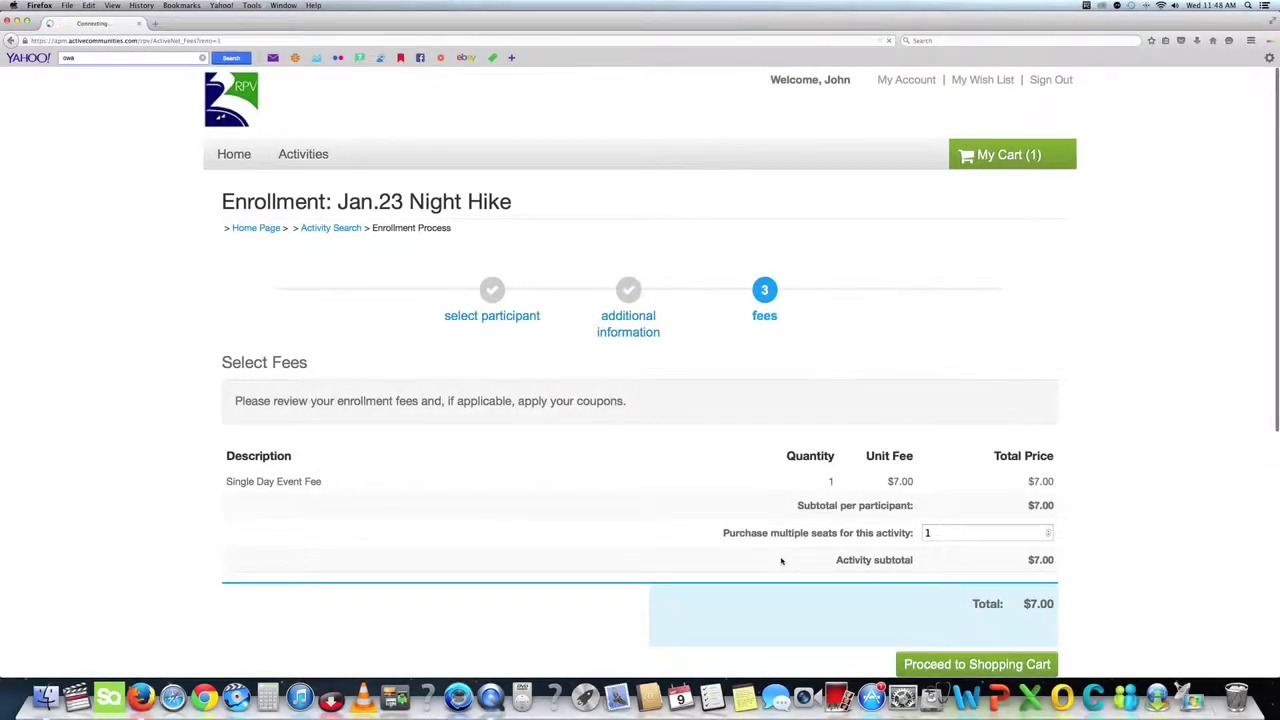
pyautogui.scroll(-2, 782, 561)
pyautogui.scroll(-2, 782, 561)
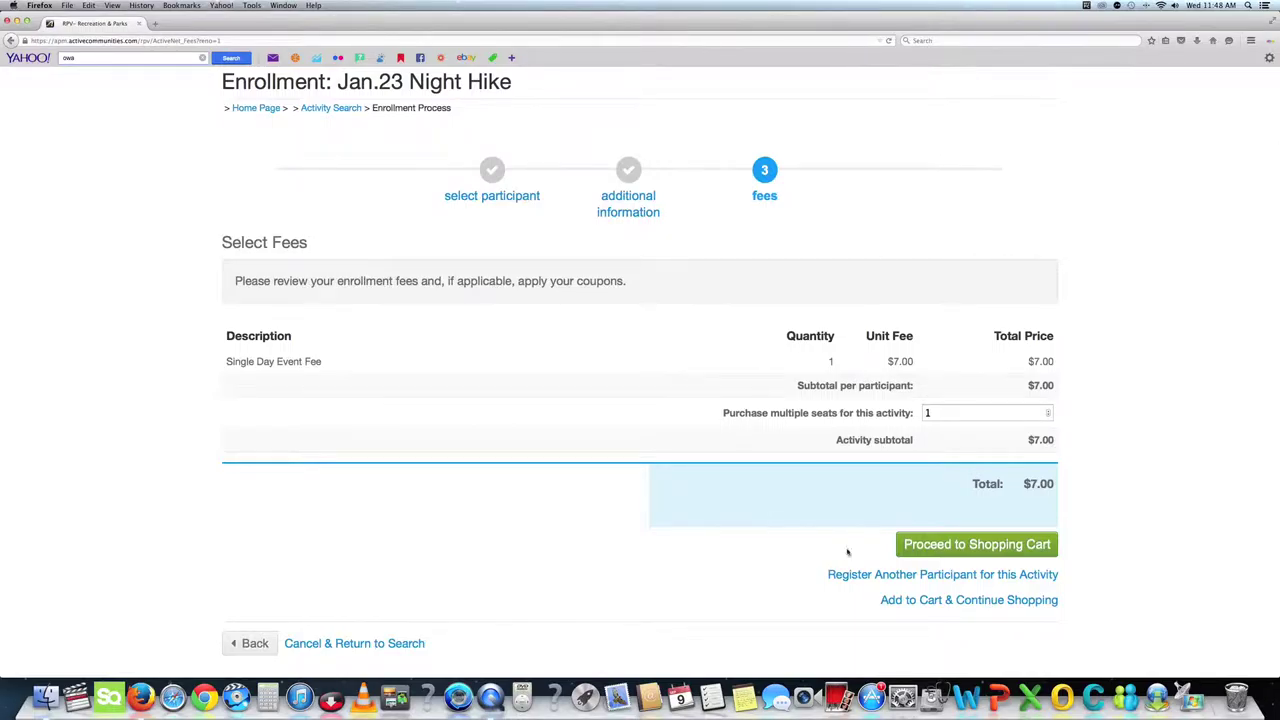
pyautogui.click(1048, 542)
# Proceed to checkout and initial the Night Hike waiver.
pyautogui.click(1032, 540)
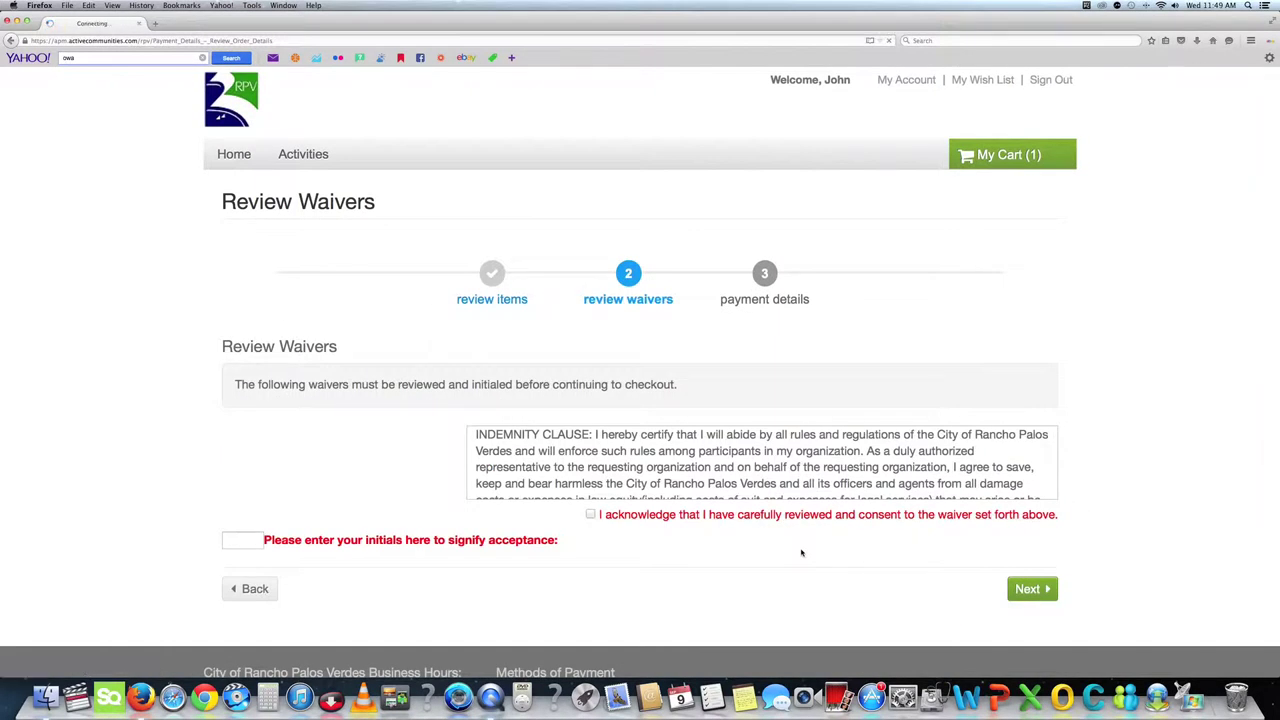
pyautogui.scroll(-1, 710, 484)
pyautogui.scroll(-10, 710, 484)
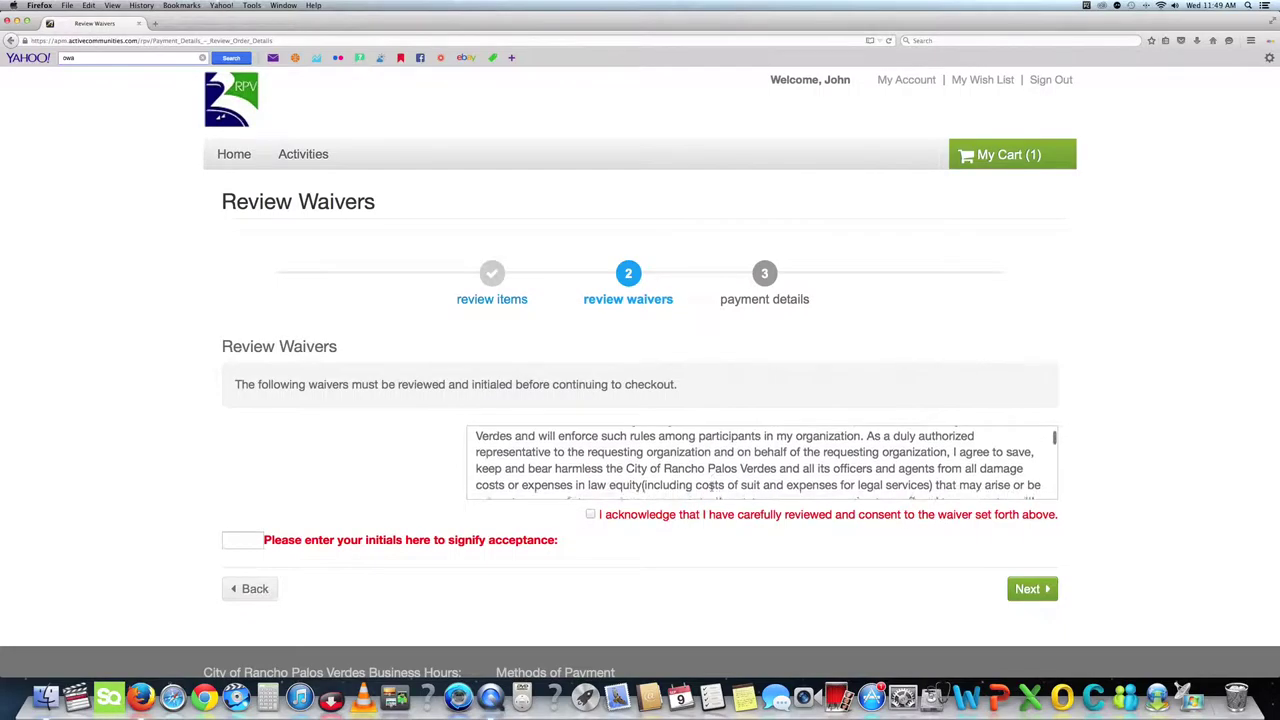
pyautogui.scroll(-10, 711, 488)
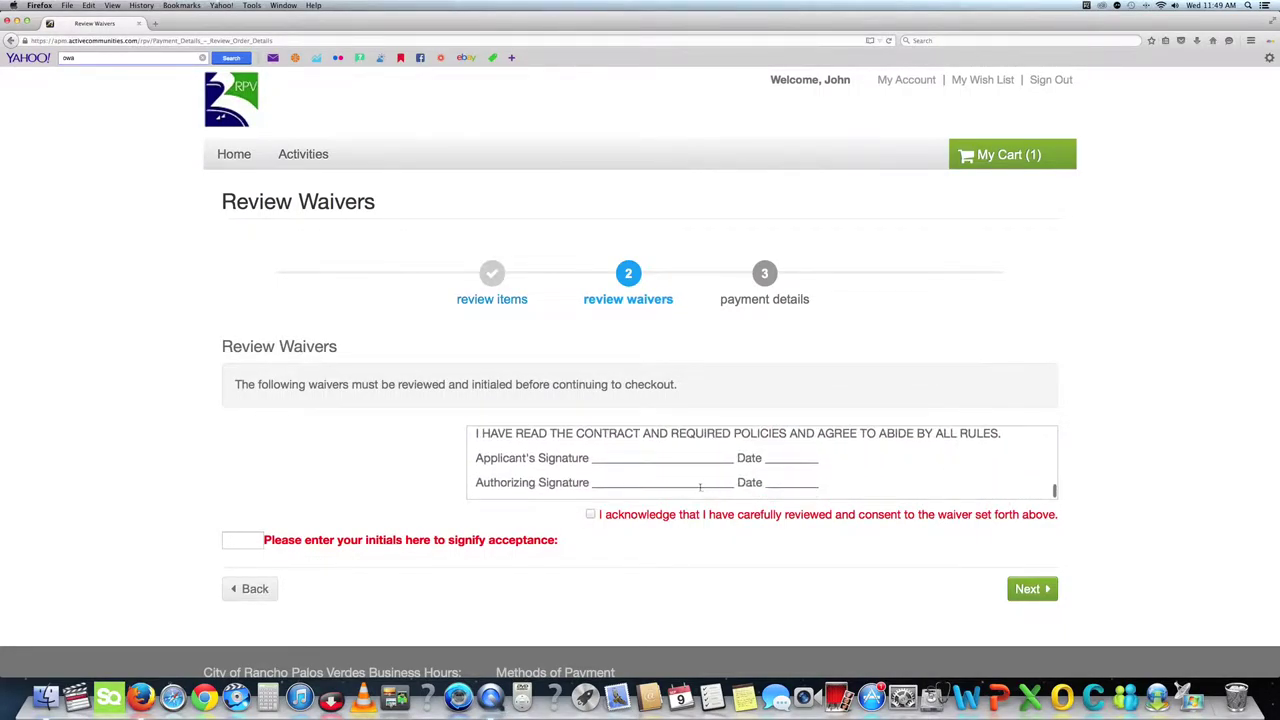
pyautogui.click(242, 540)
pyautogui.click(1032, 588)
# Choose Visa as the card type and begin entering the card number.
pyautogui.scroll(-2, 899, 567)
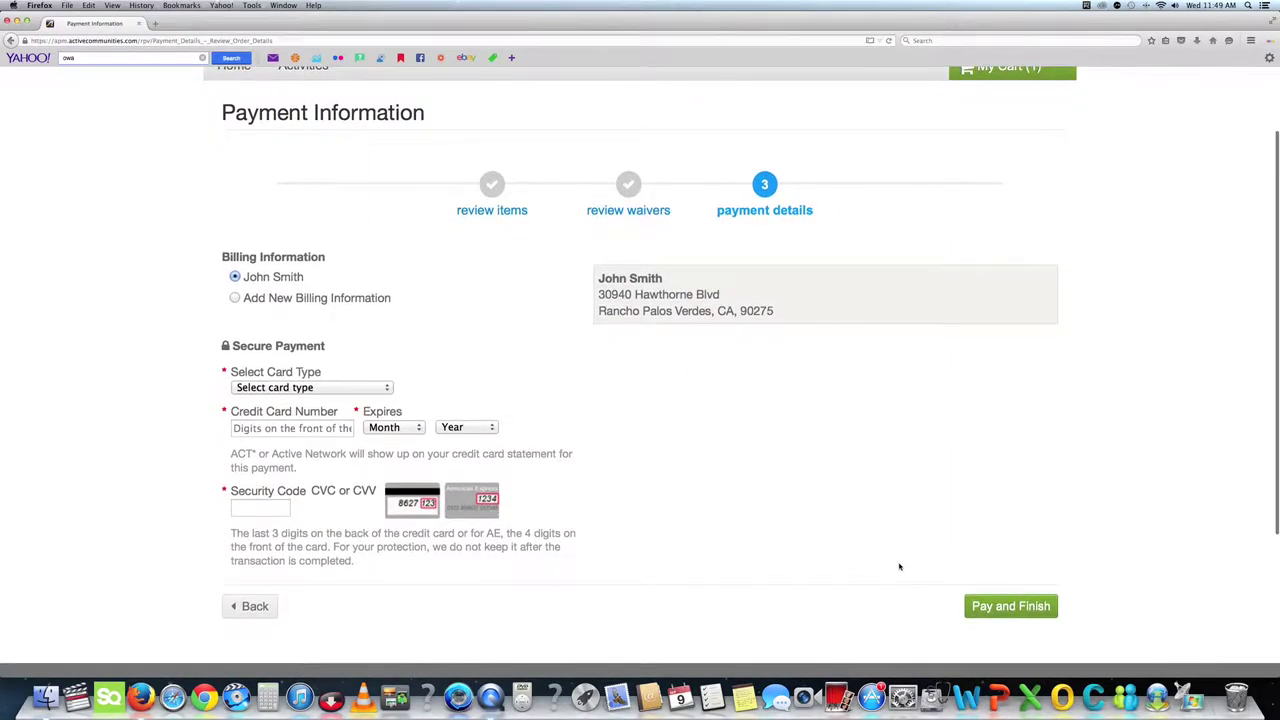
pyautogui.click(316, 389)
pyautogui.click(316, 416)
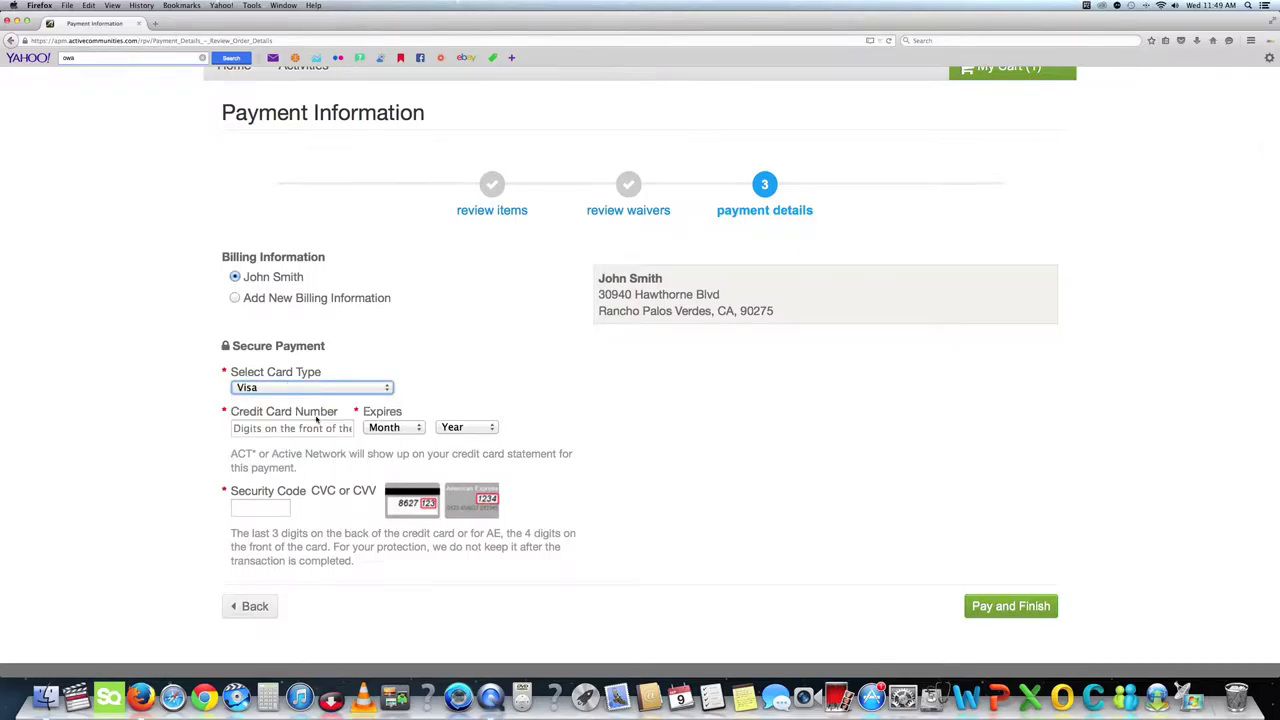
pyautogui.click(277, 429)
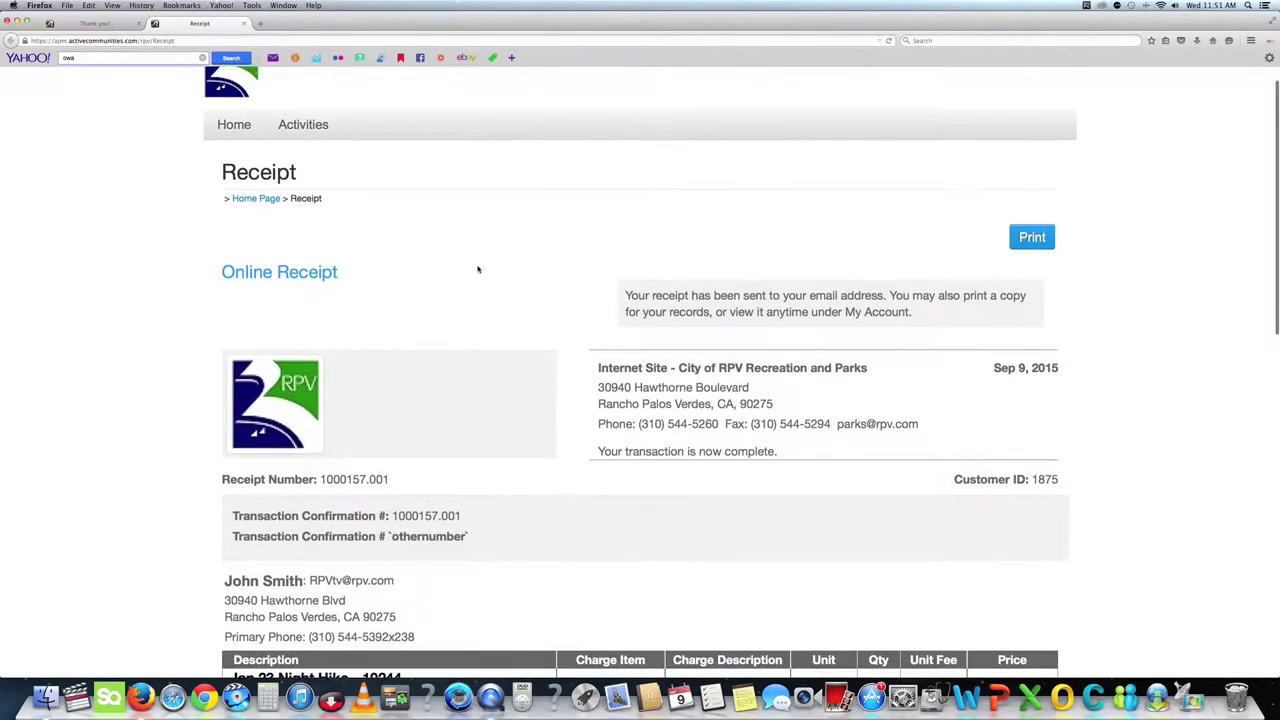
# Review the $7.00 Night Hike receipt and share the completed order on Facebook.
pyautogui.scroll(-5, 478, 269)
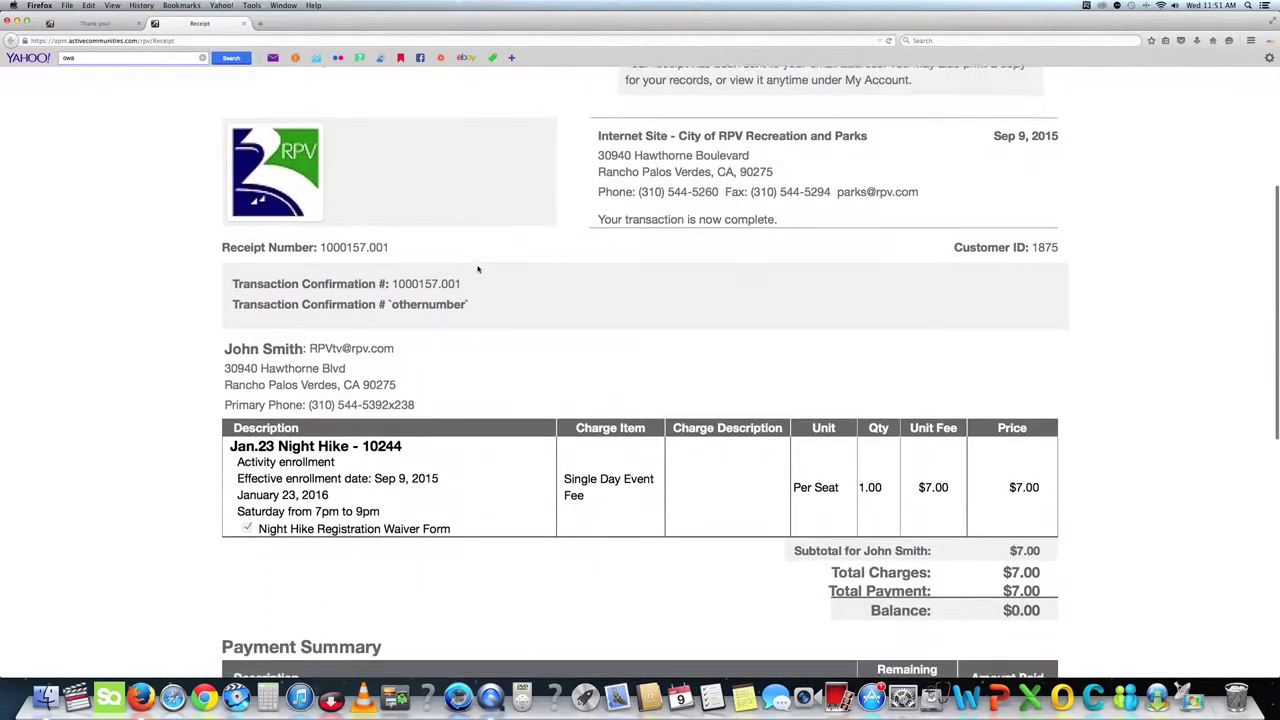
pyautogui.scroll(-4, 478, 269)
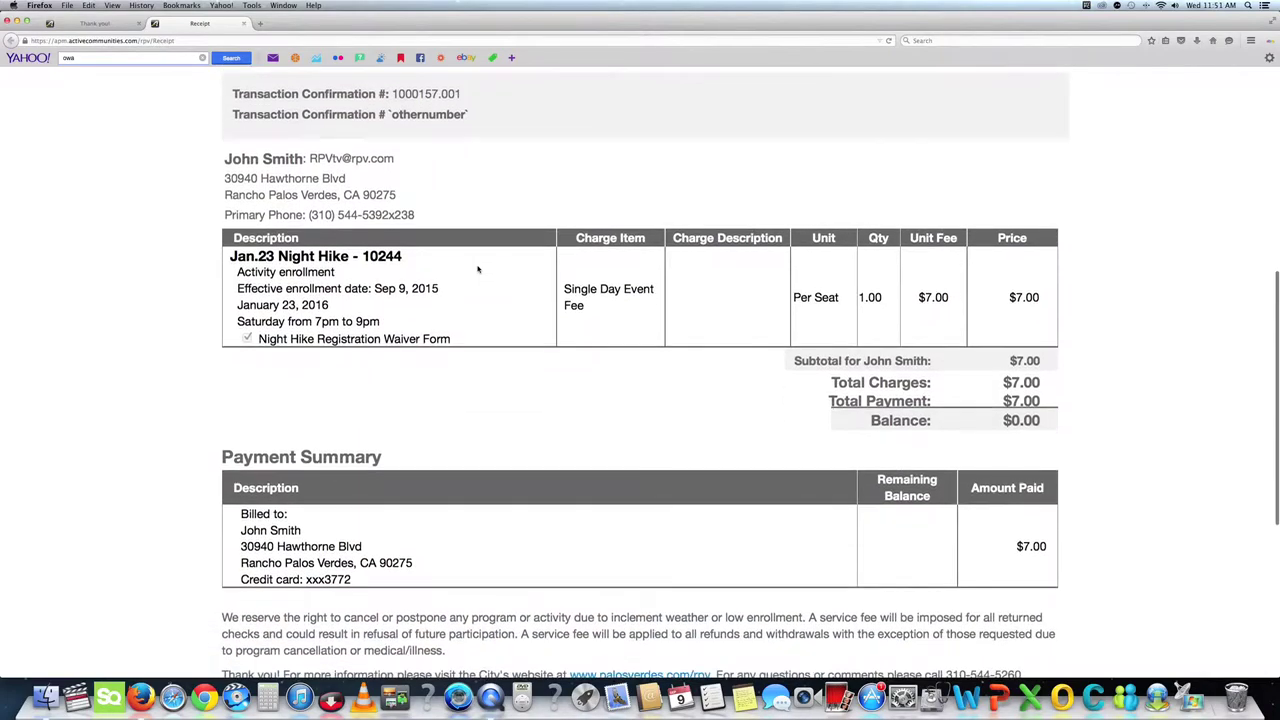
pyautogui.scroll(-6, 478, 269)
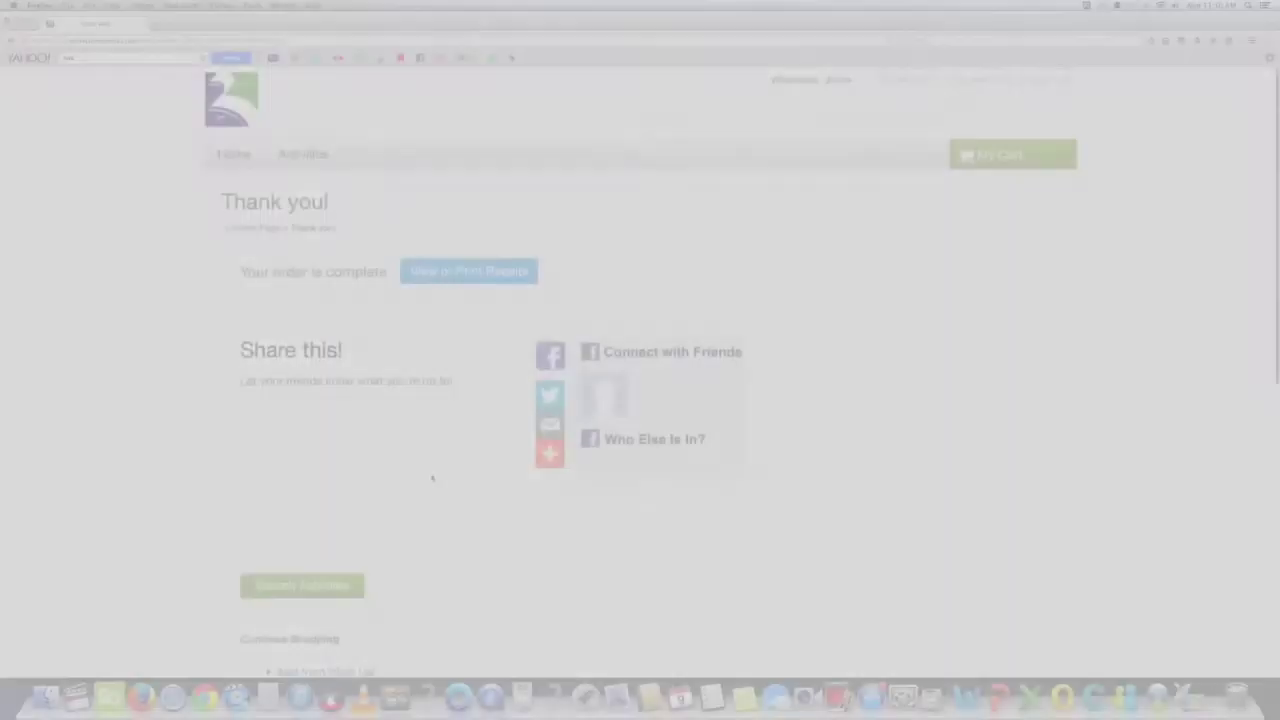
pyautogui.scroll(-1, 432, 478)
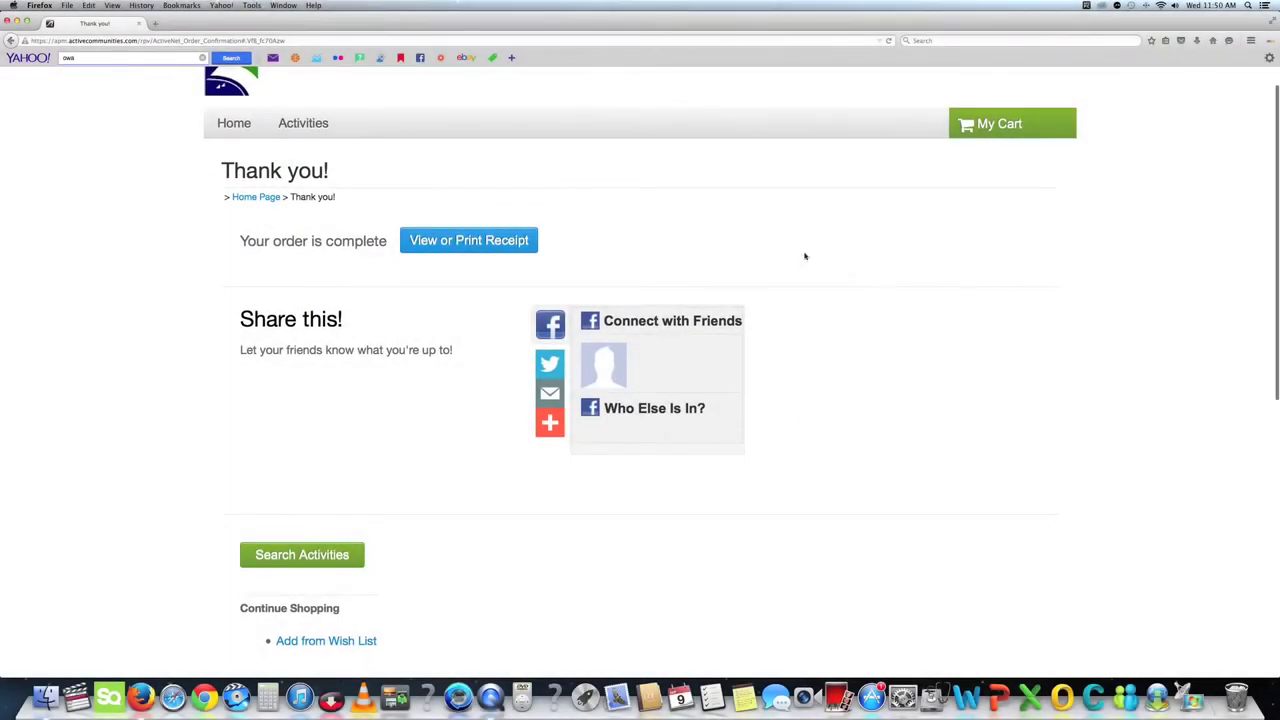
pyautogui.moveTo(549, 422)
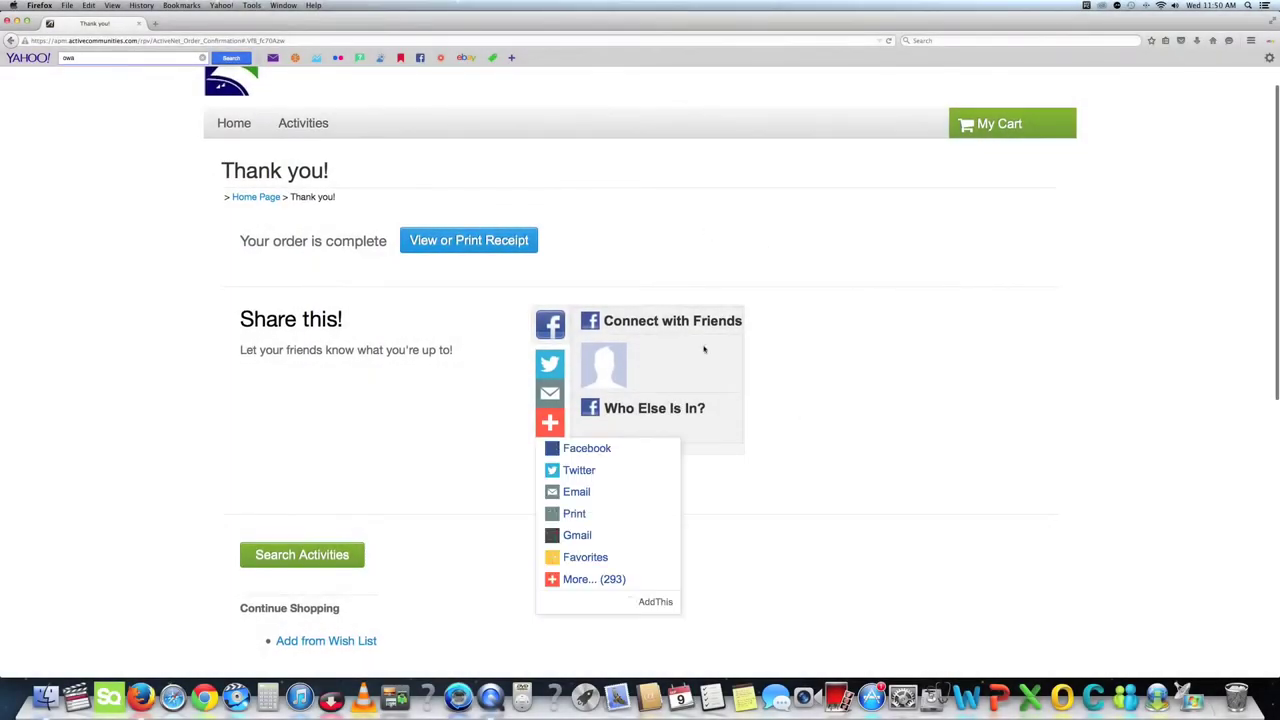
pyautogui.click(590, 449)
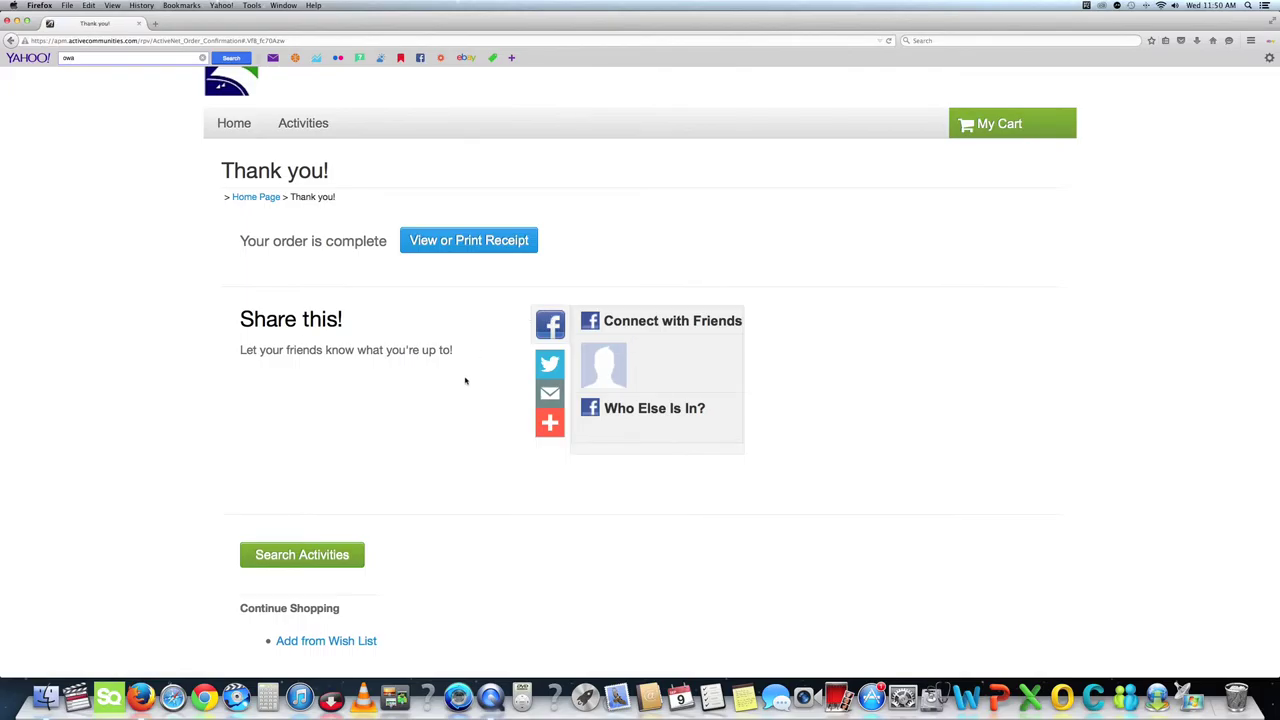